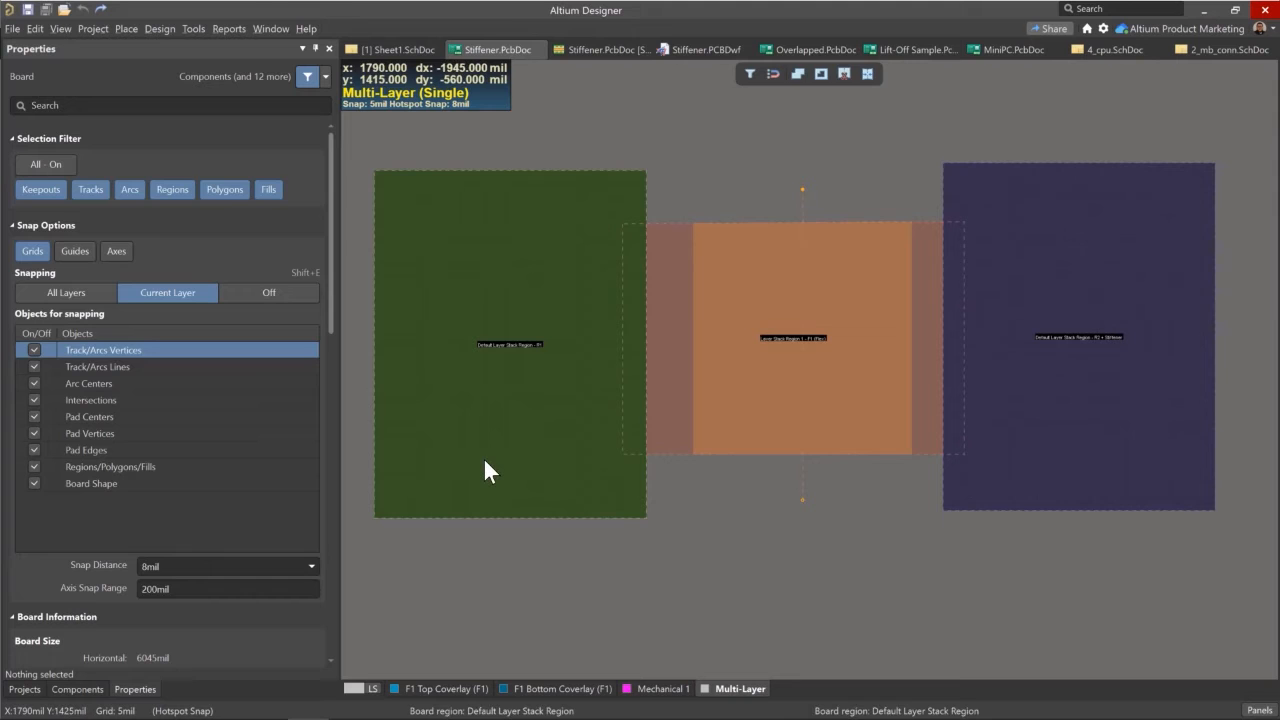
Step: Inspect the layer stack and priority properties of the R1, F1 flex and R2 + Stiffener board regions
click(483, 457)
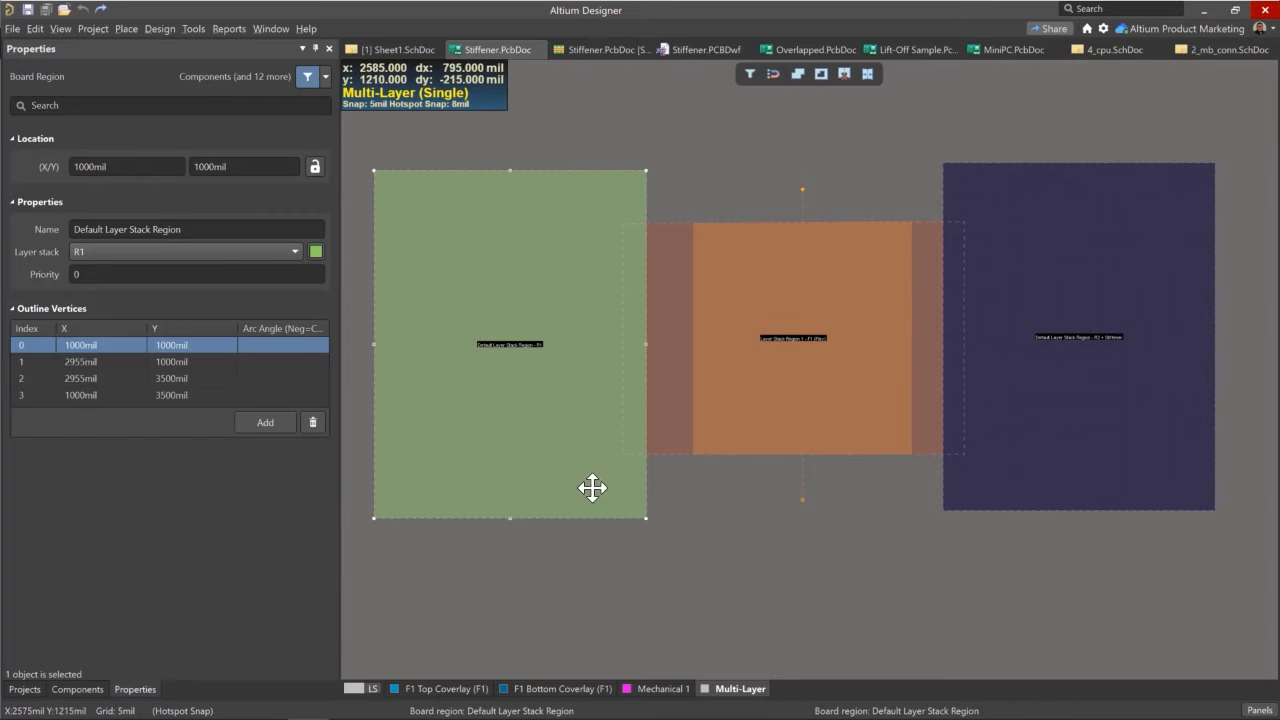
click(698, 424)
click(676, 402)
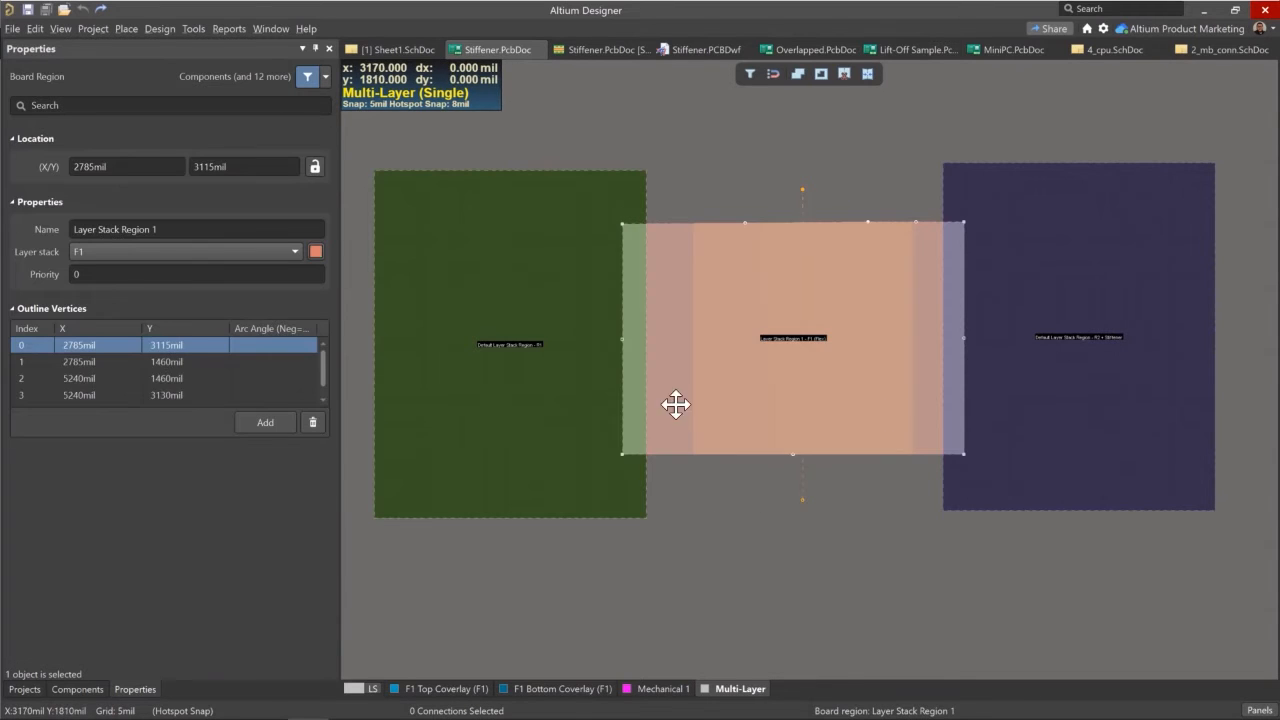
click(1094, 400)
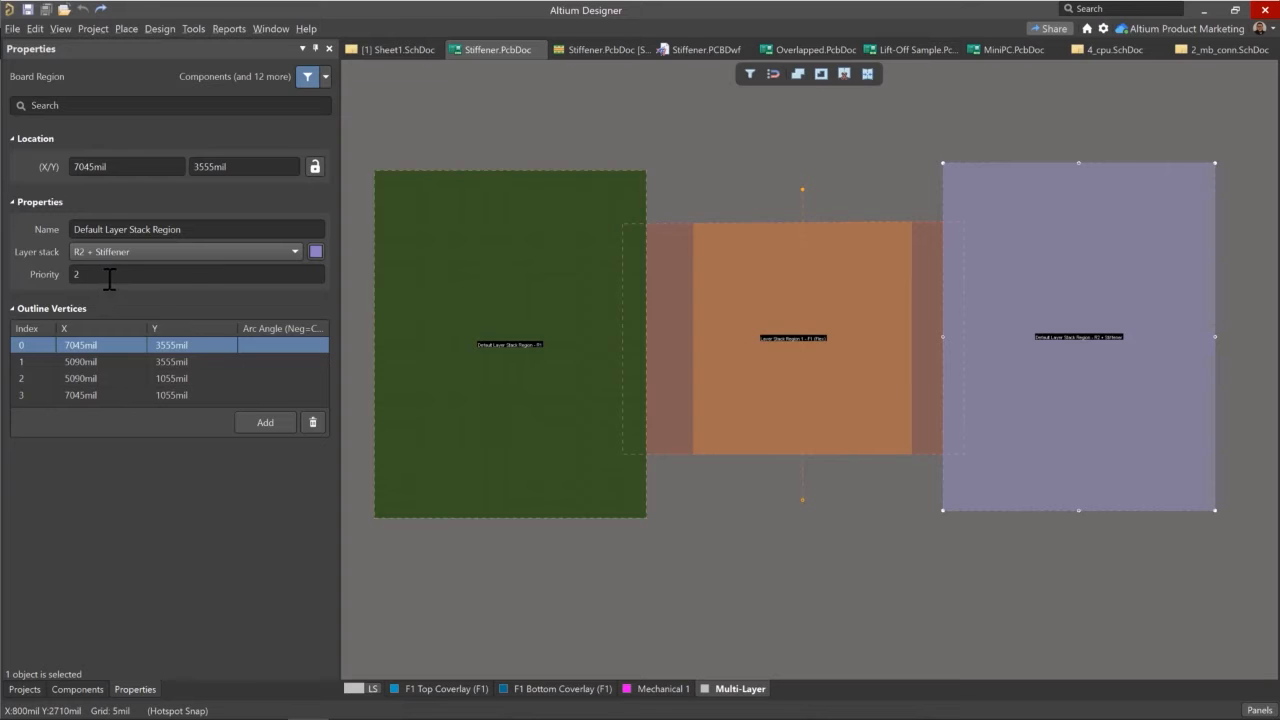
Step: Slide the R1 region's edge facing the flex region to X 2785 mil, matching the flex region's boundary
click(508, 448)
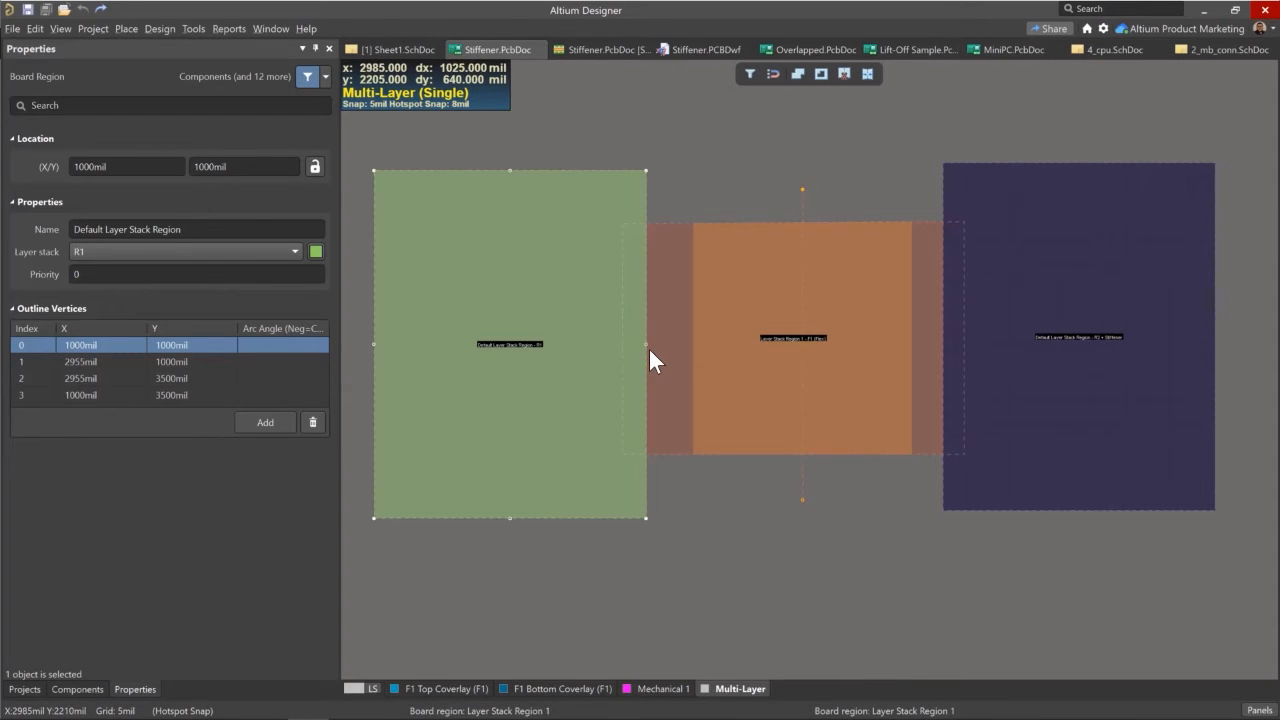
ctrl+scroll(650, 352, up, 3)
right_drag(650, 352, 743, 357)
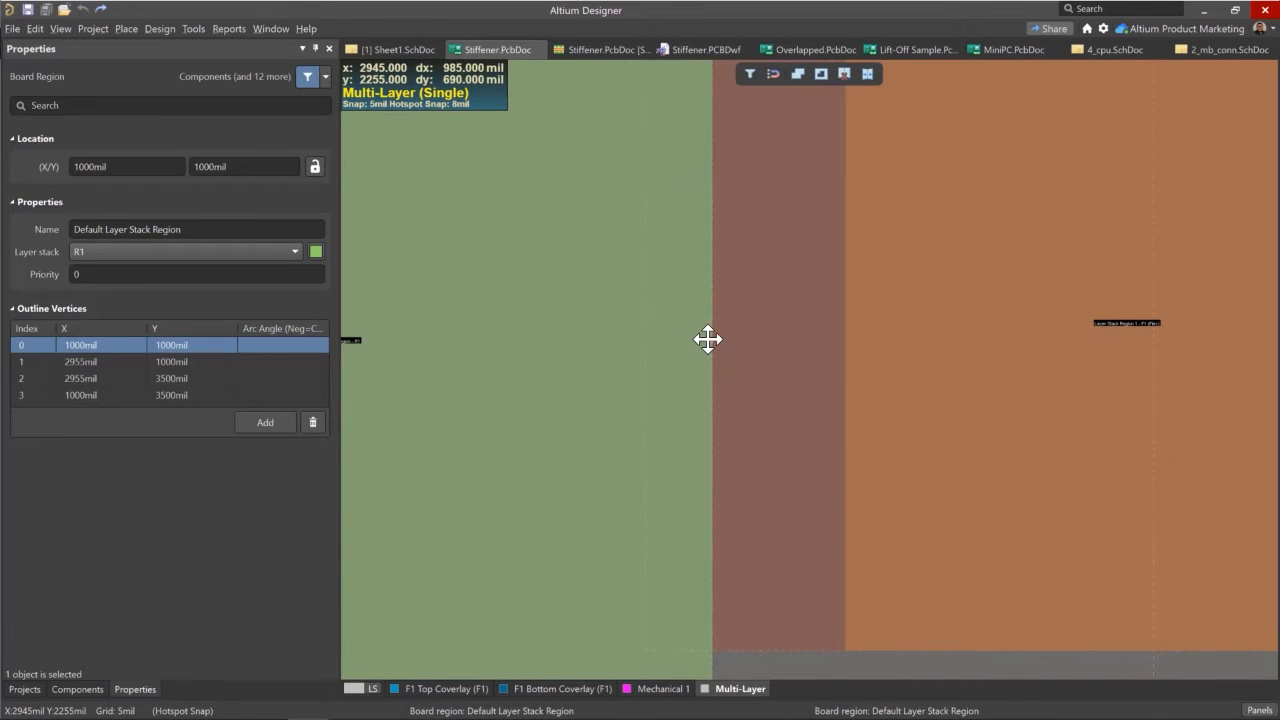
drag(708, 340, 646, 356)
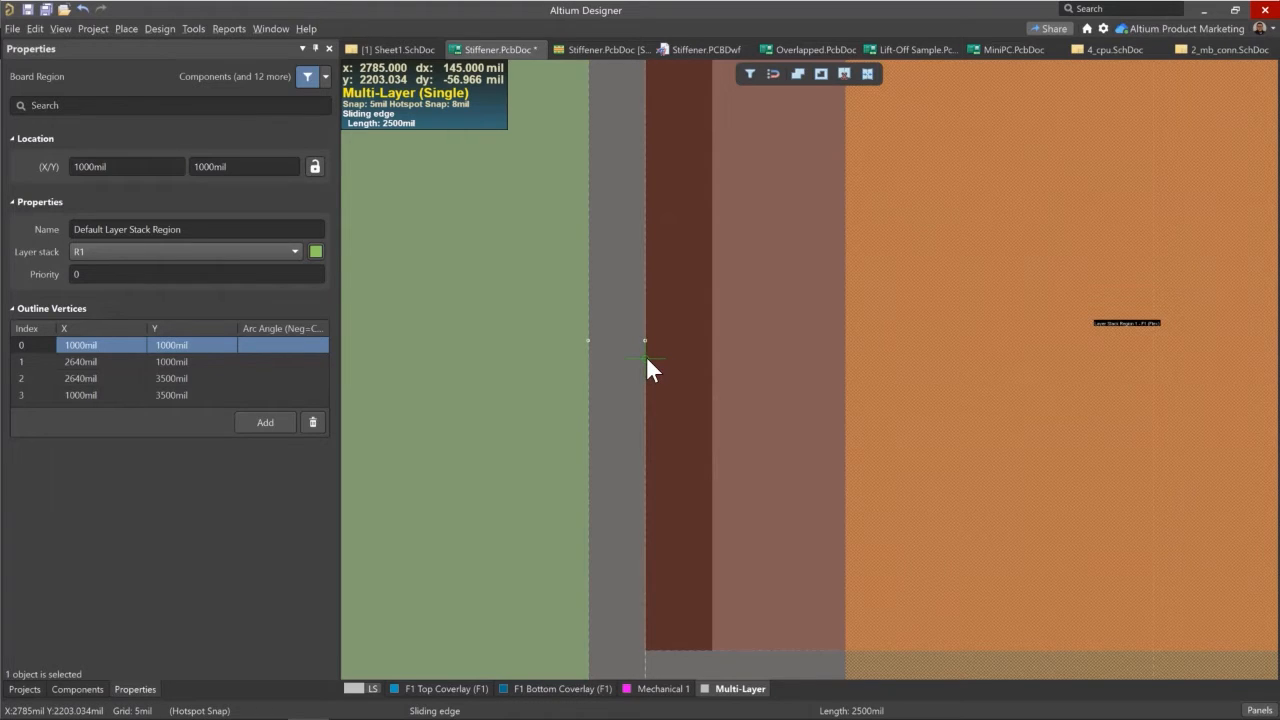
drag(646, 356, 644, 360)
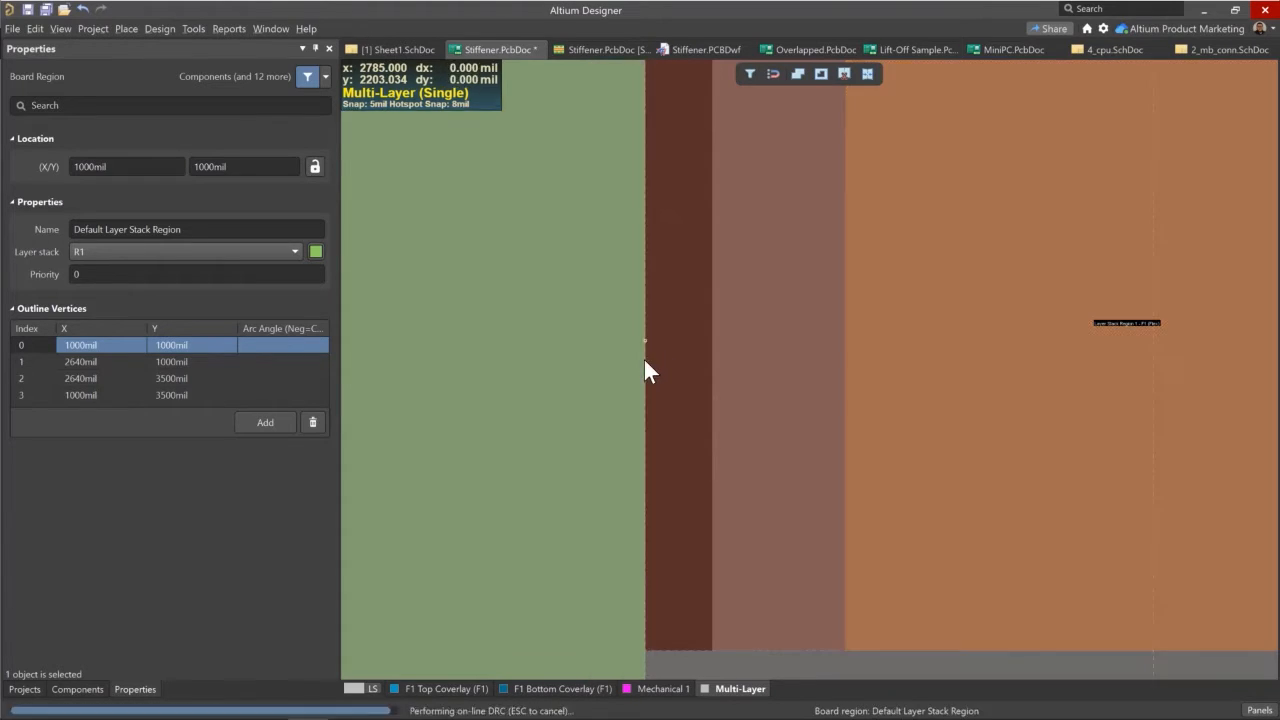
Step: Slide the R1 region's edge back over the flex region to X 2955 mil
ctrl+scroll(663, 376, down, 3)
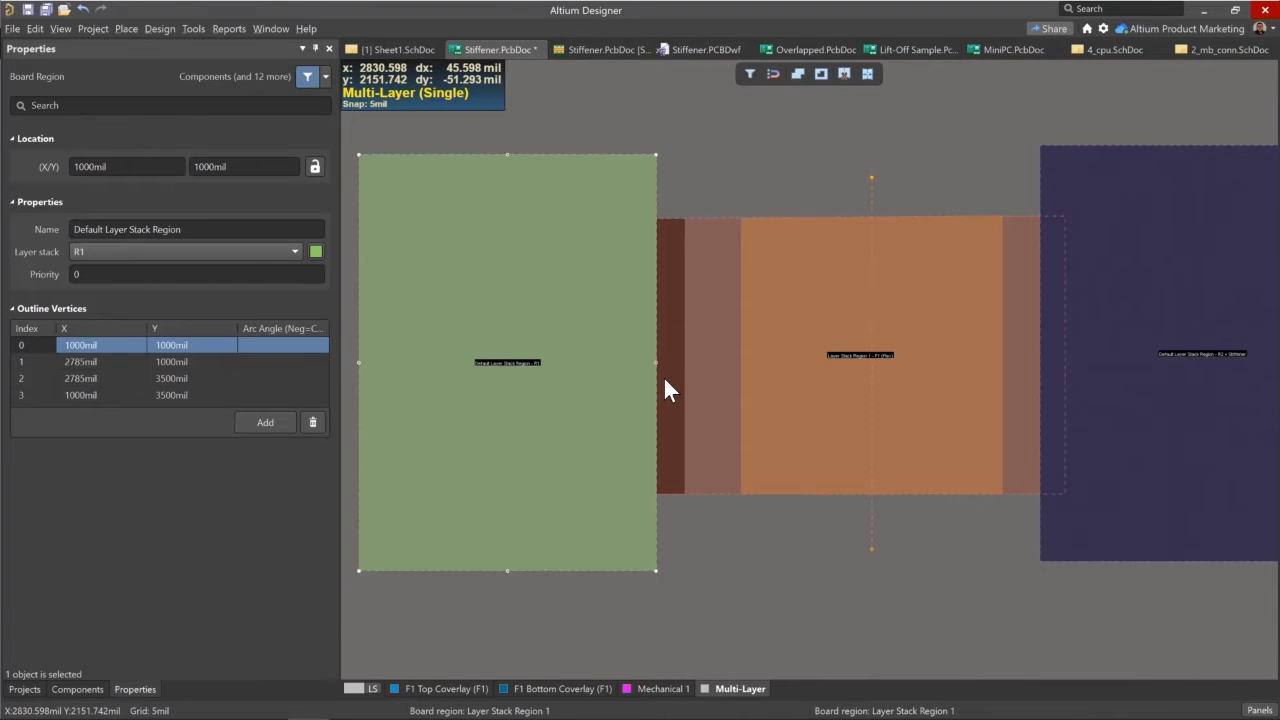
drag(663, 376, 680, 371)
right_drag(917, 194, 849, 180)
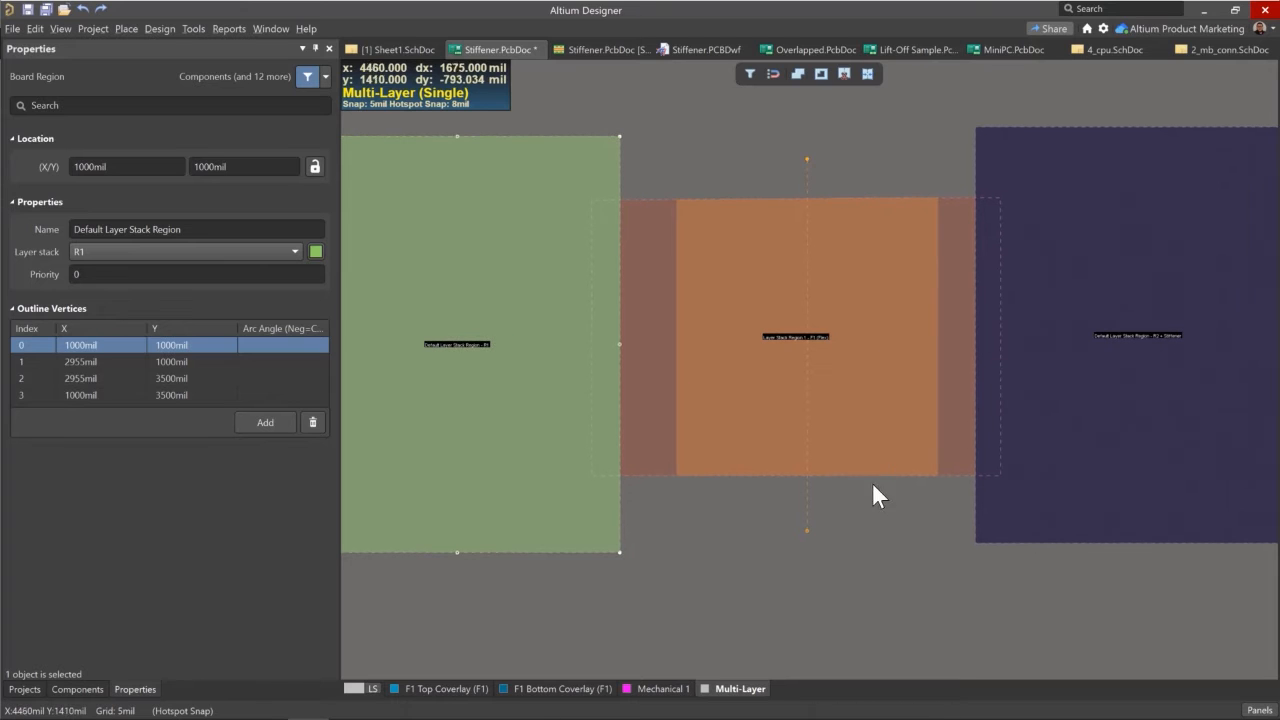
Step: In the board's layer stack, add a Stiffener layer above the Top Overlay for the R2 + Stiffener substack
right_click(891, 549)
key(k)
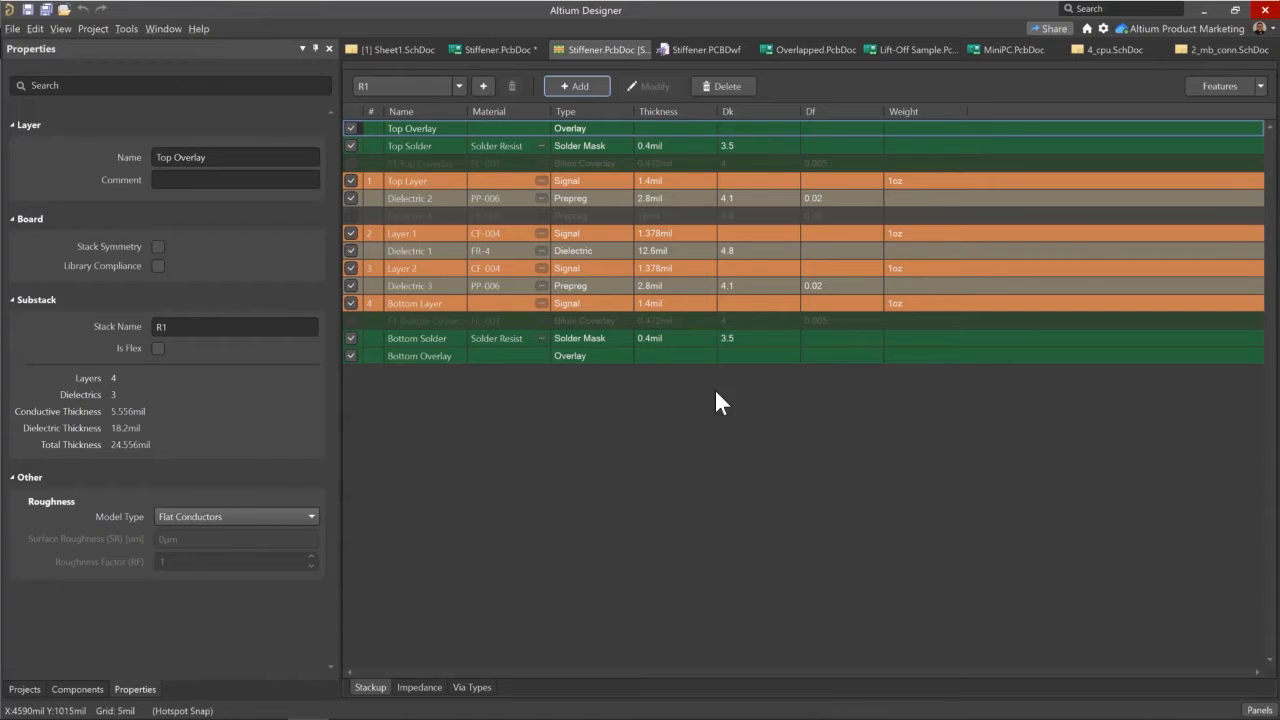
click(448, 94)
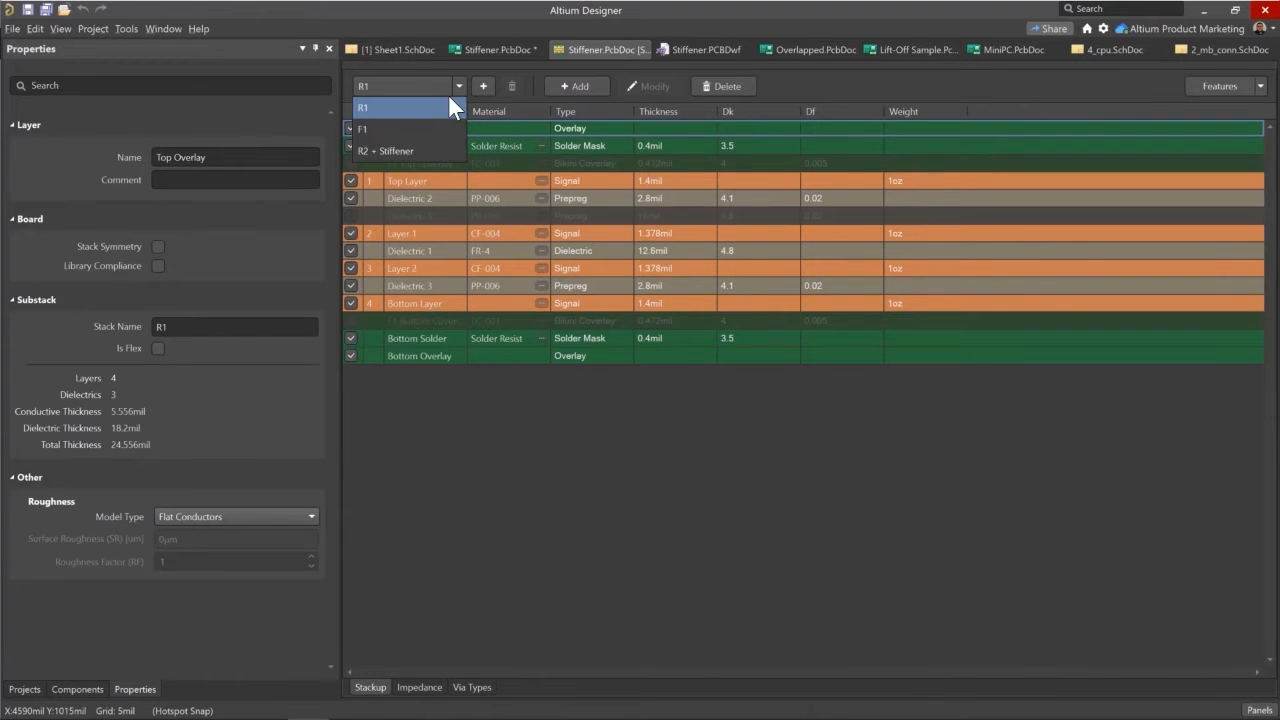
click(421, 144)
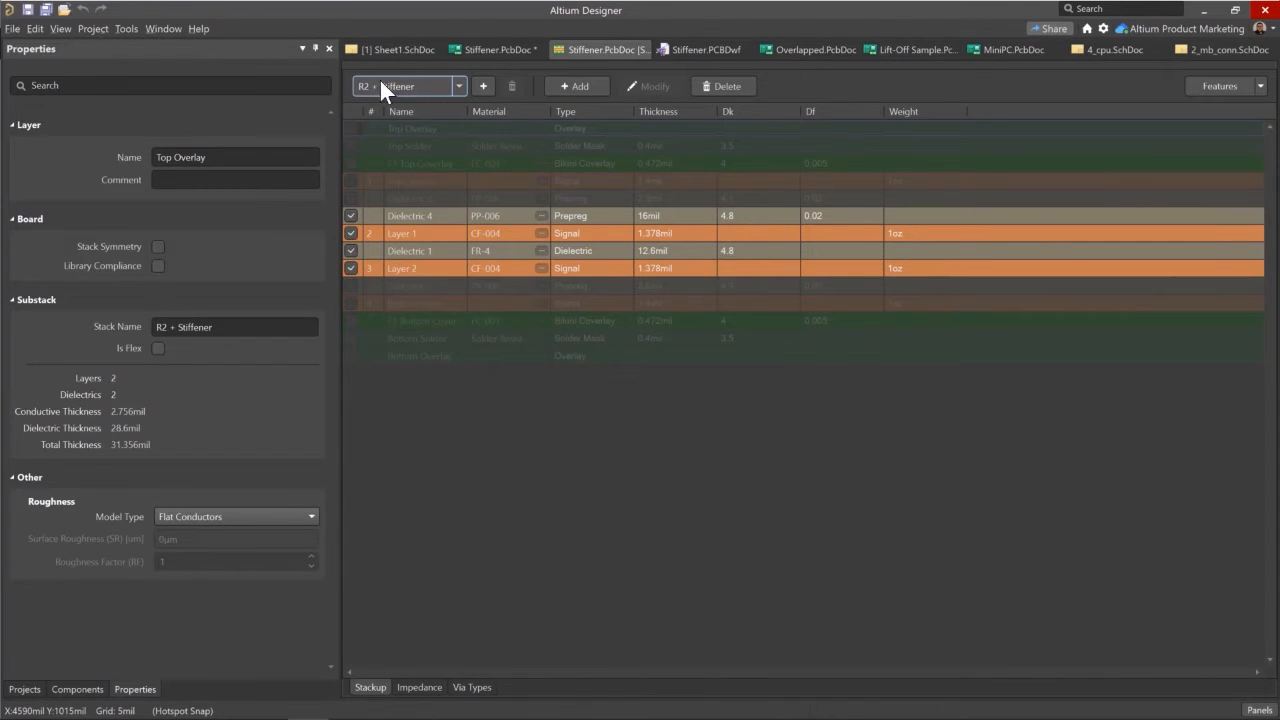
click(575, 84)
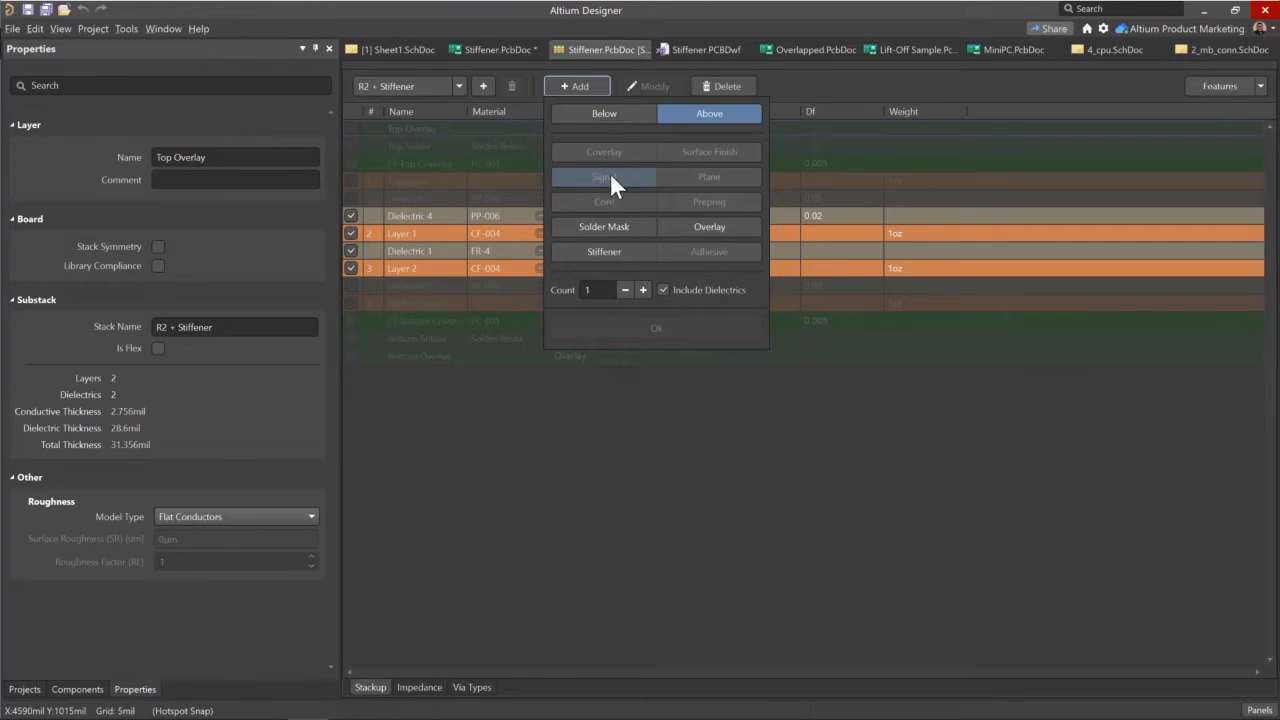
click(612, 258)
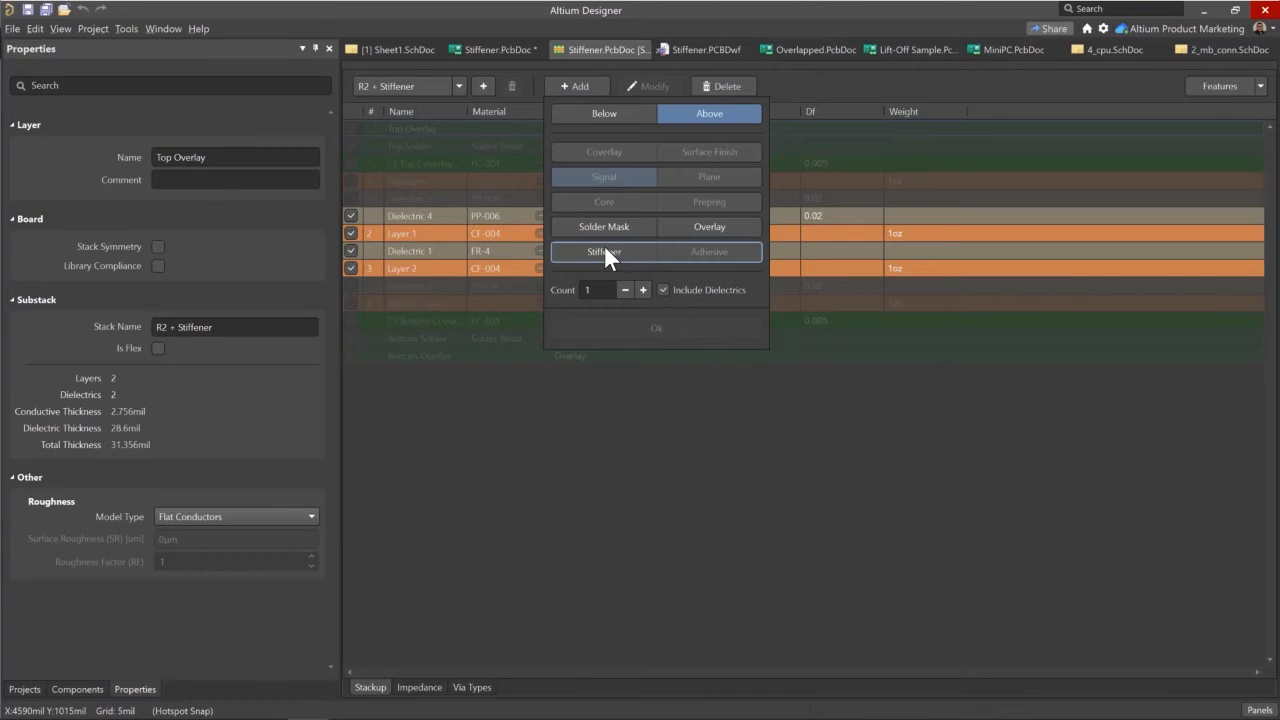
click(605, 250)
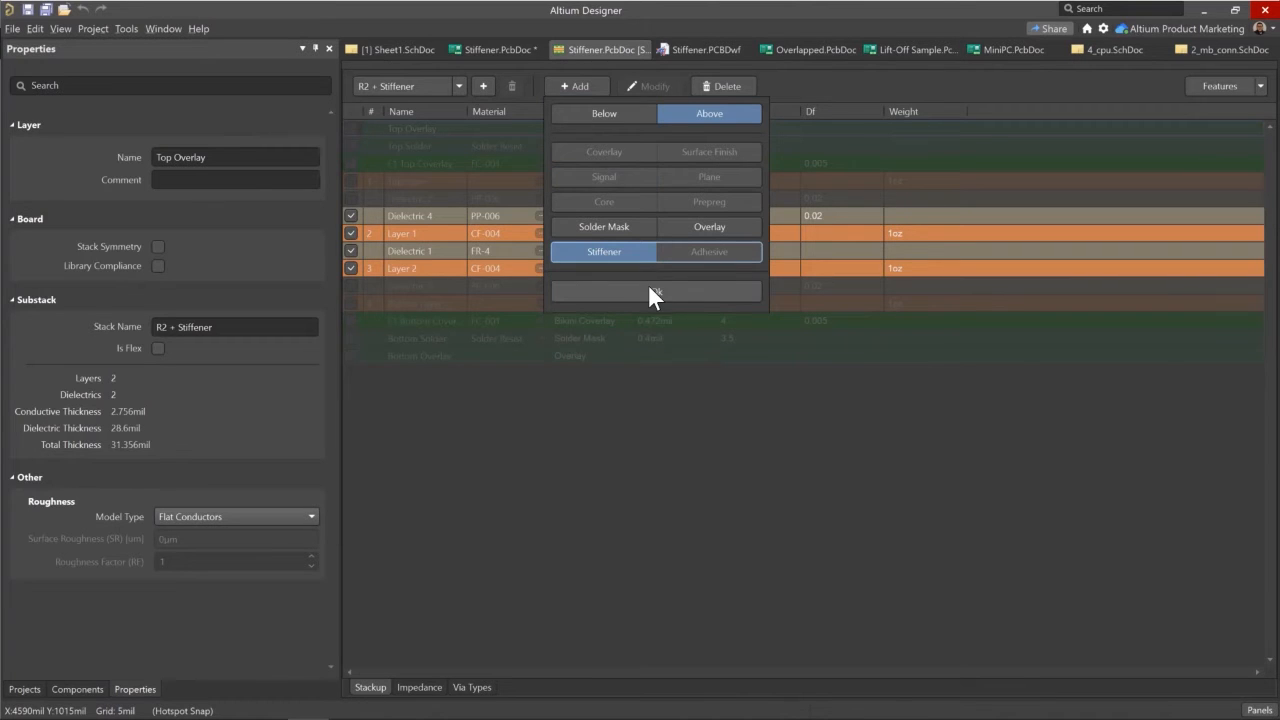
click(655, 291)
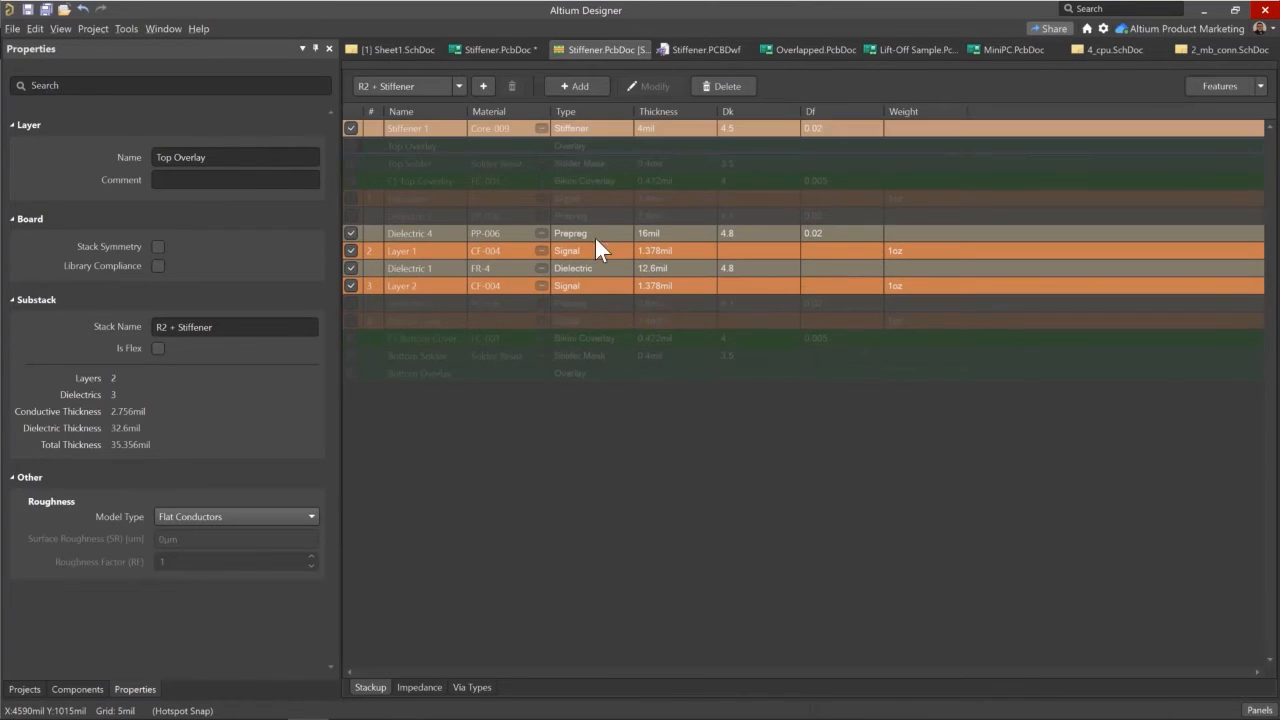
Step: Examine the properties of Stiffener 1 and the substack's other active layers, including the substack thickness figures
click(445, 127)
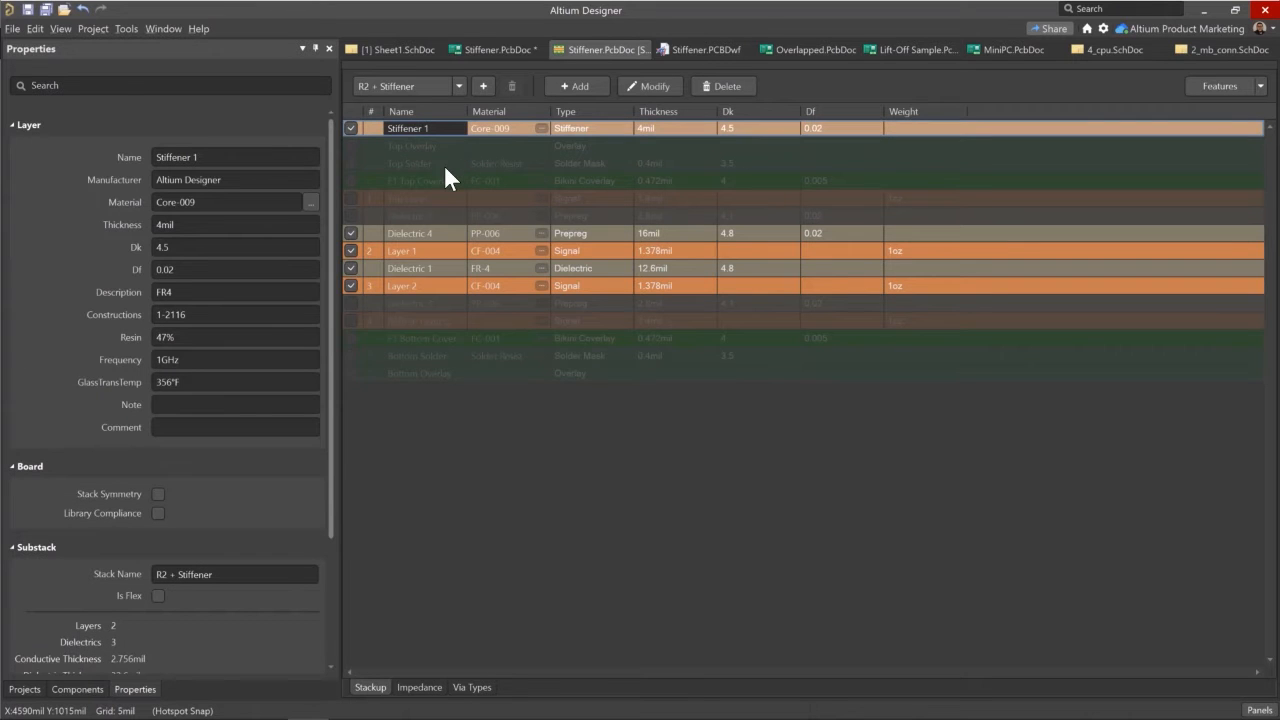
click(619, 128)
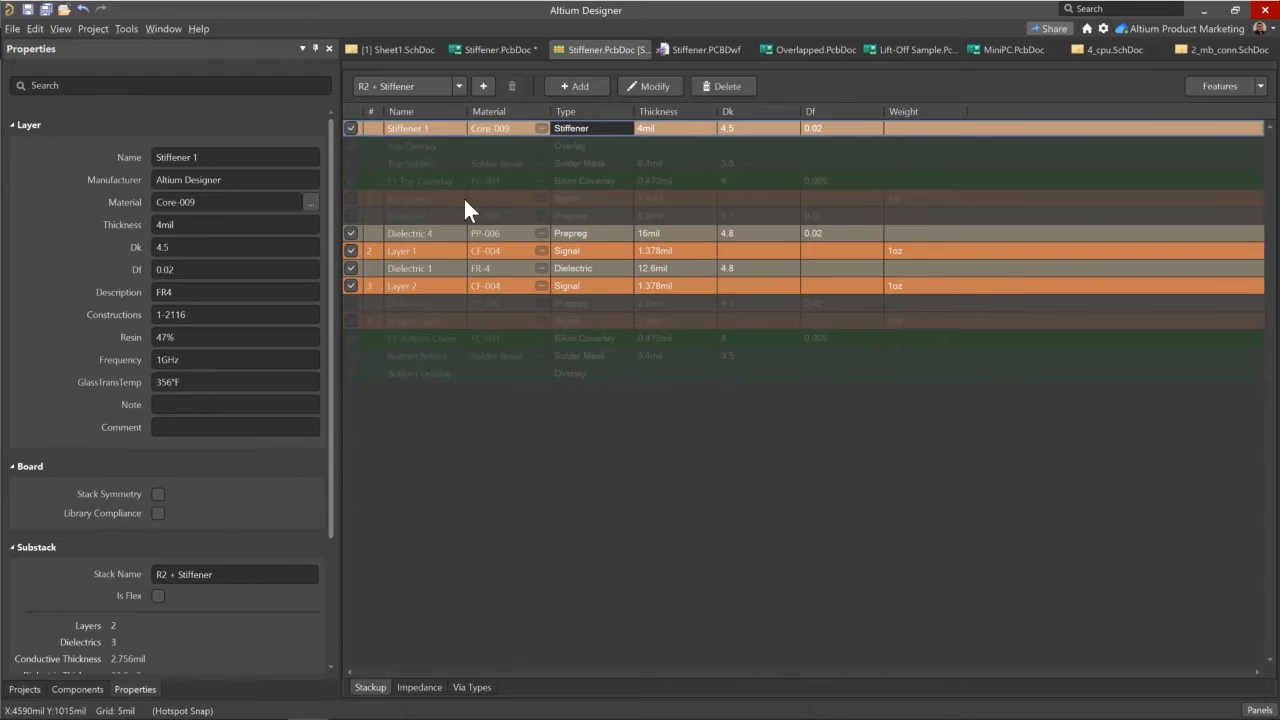
click(442, 230)
click(445, 255)
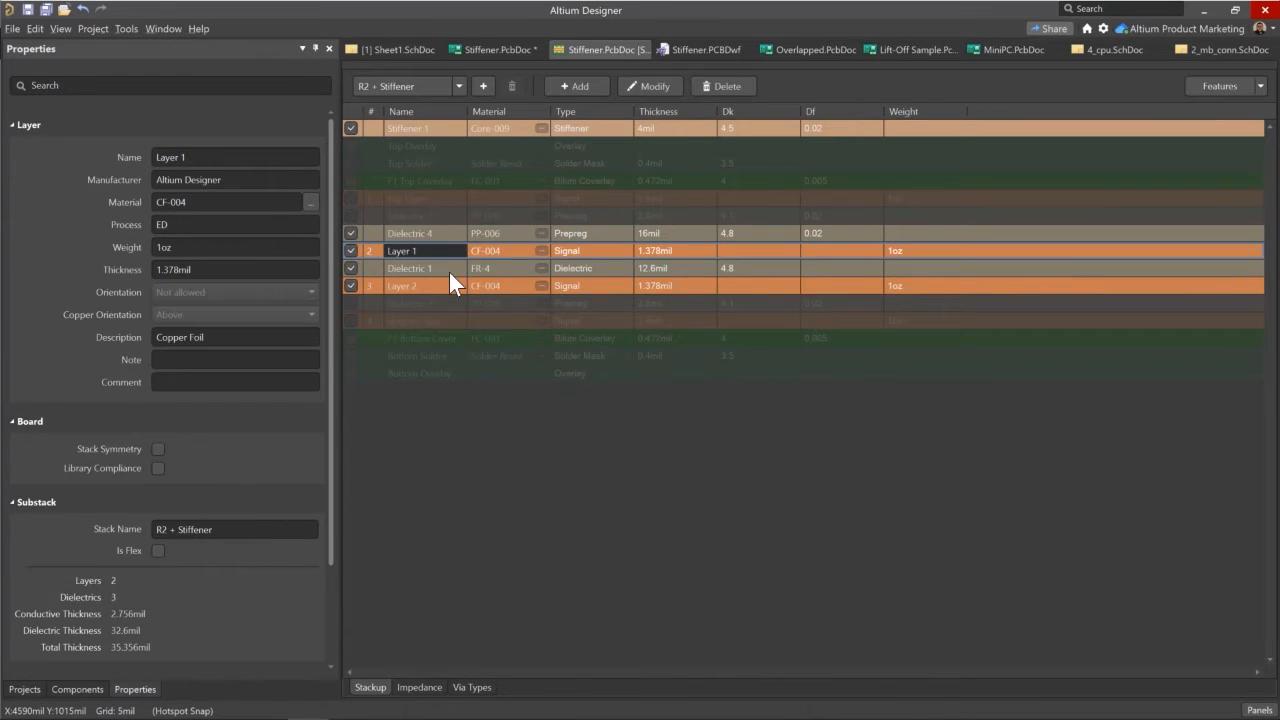
click(449, 270)
click(449, 285)
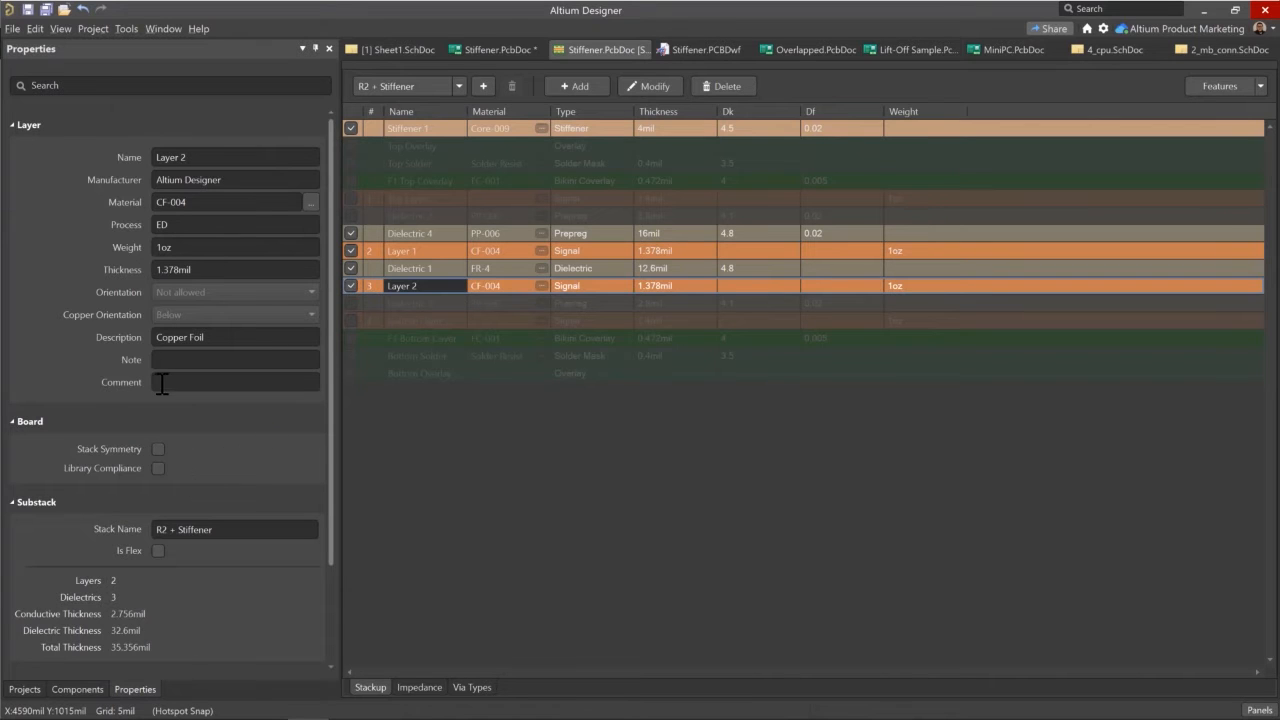
scroll(210, 450, down, 2)
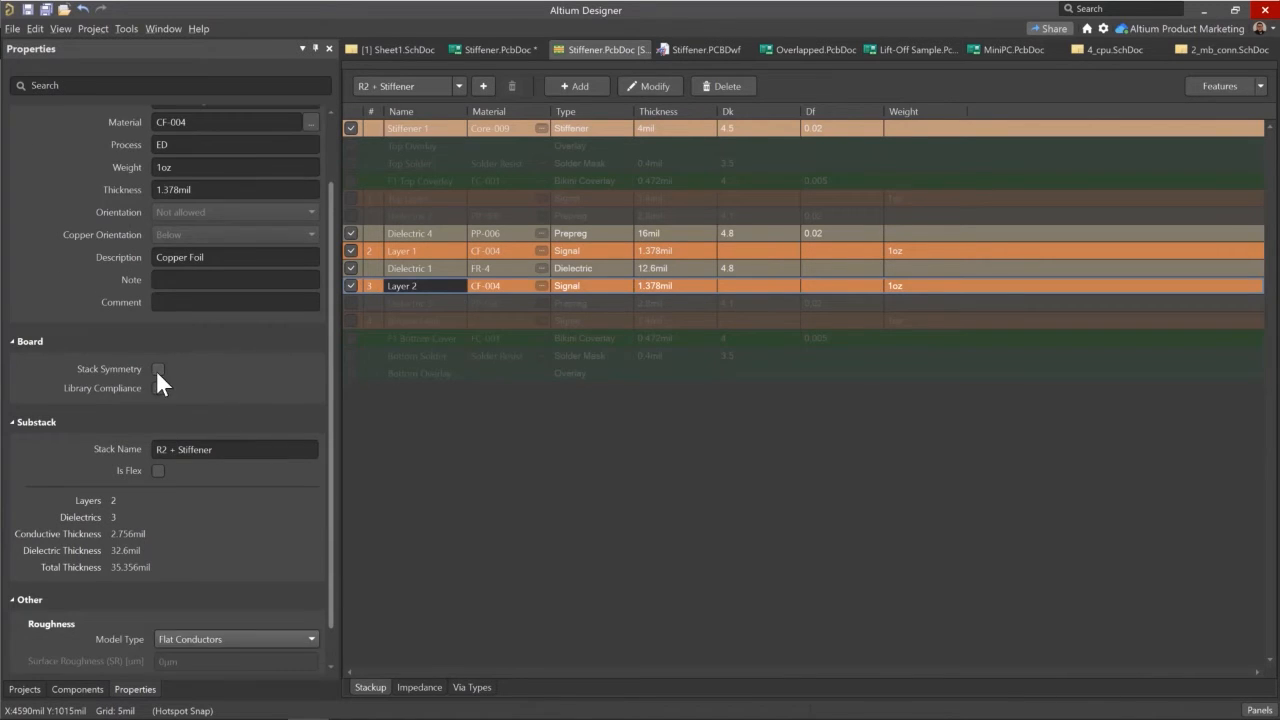
scroll(170, 385, down, 1)
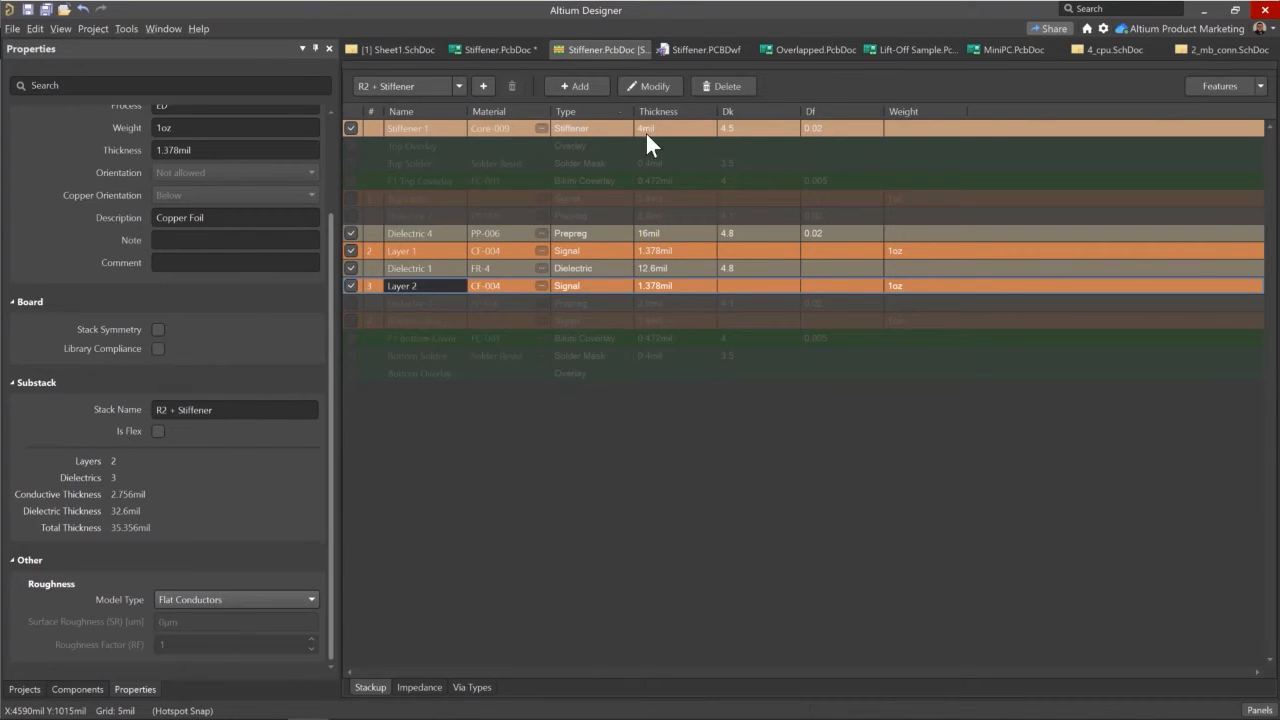
Step: In Stiffener.PcbDoc, set the layer stack colour of the R2 + Stiffener board region to red
click(506, 48)
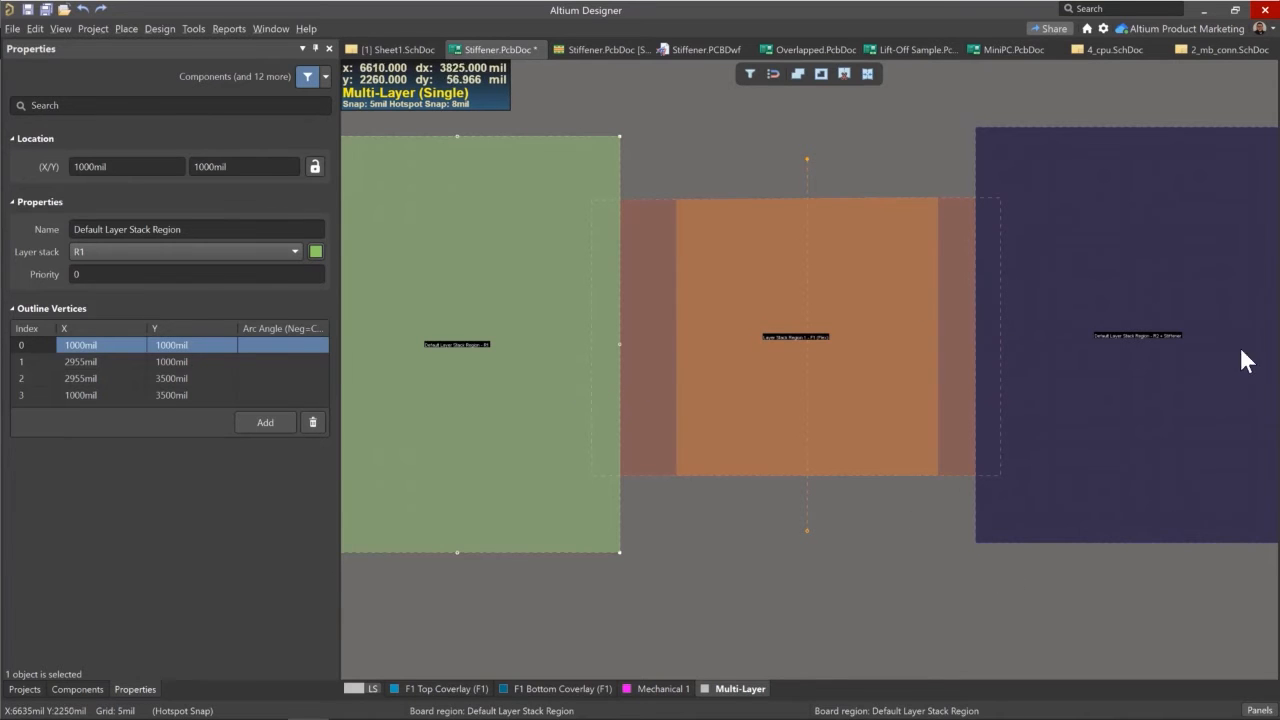
click(1183, 368)
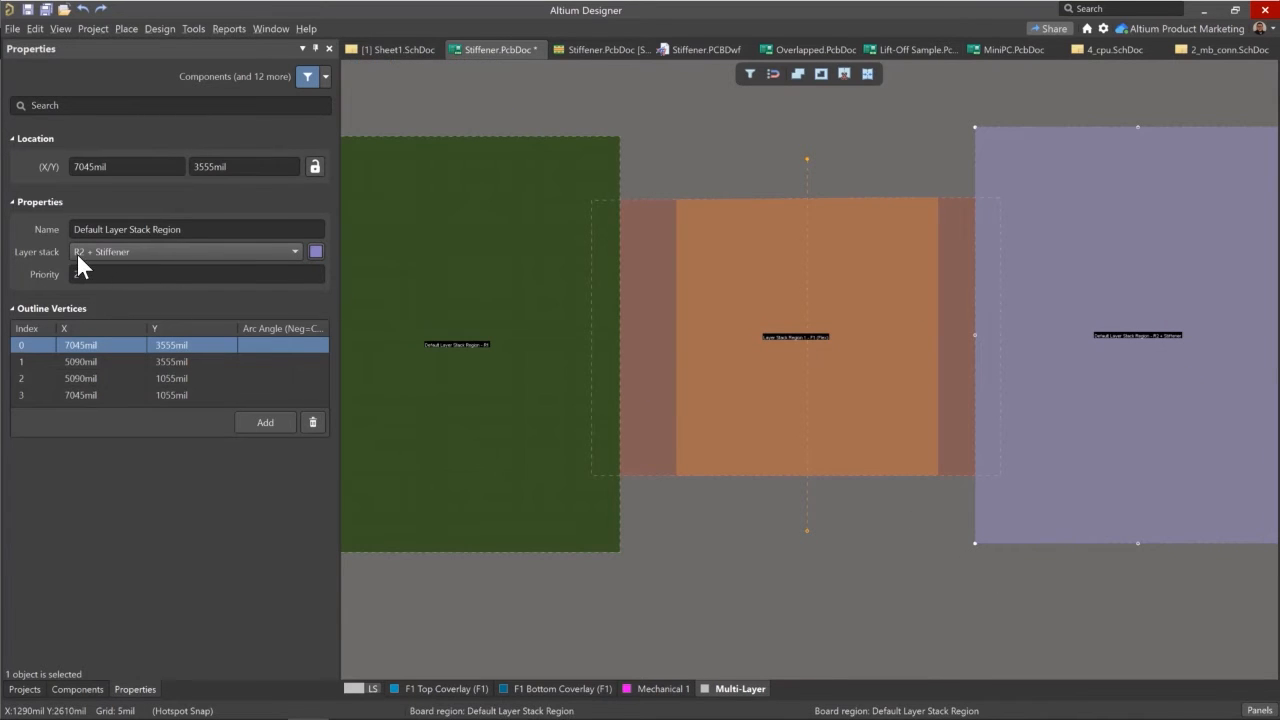
click(315, 252)
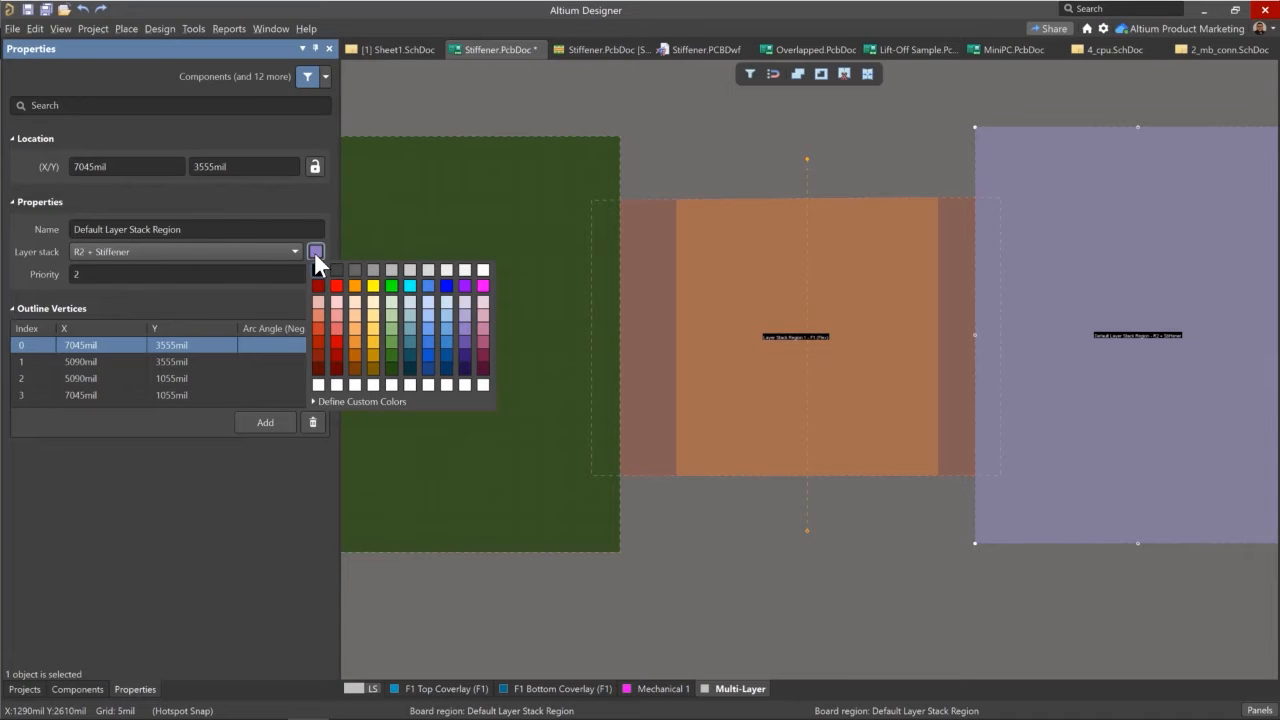
click(337, 286)
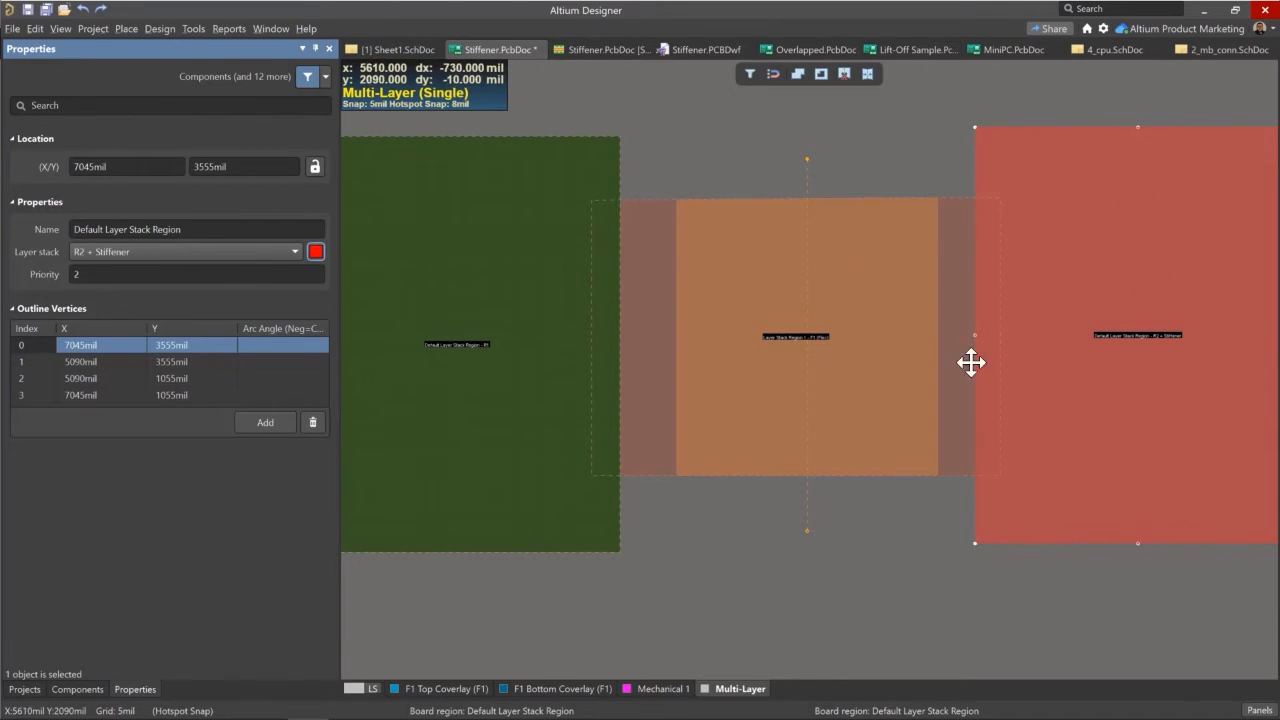
ctrl+scroll(762, 290, down, 1)
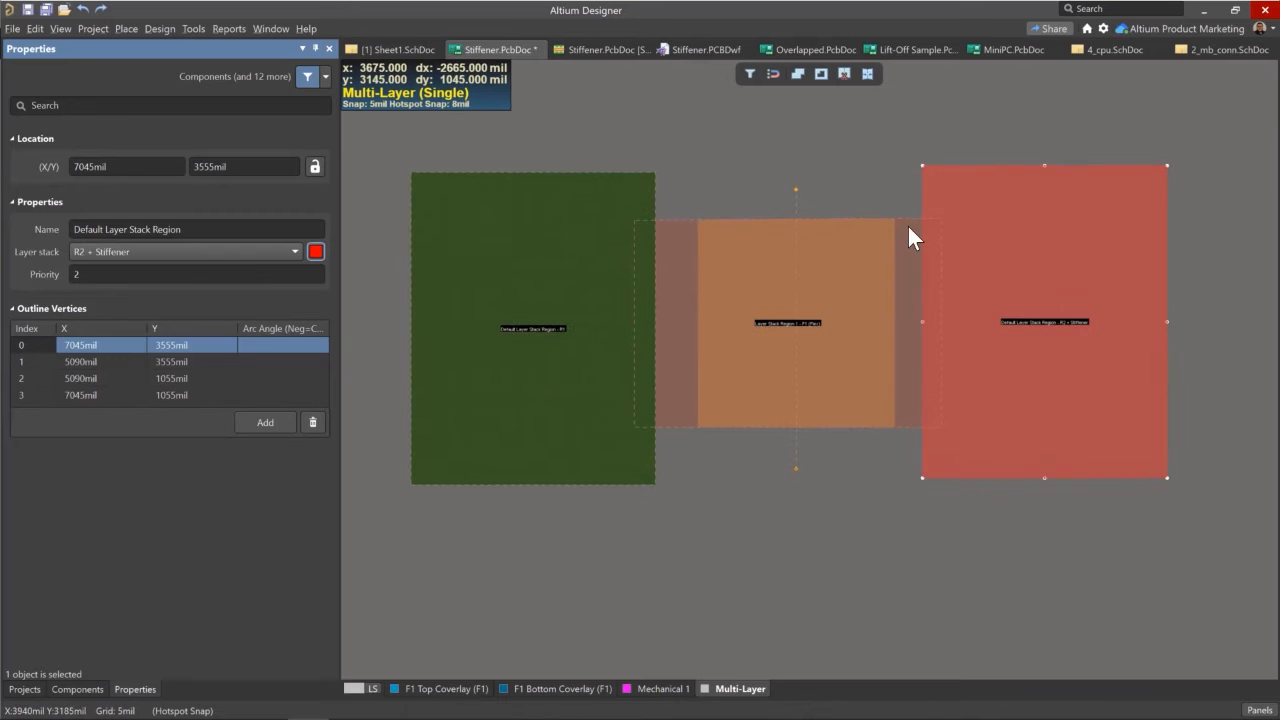
Step: Revisit the R2 + Stiffener layer stack and examine the region view and stackup tables in Stiffener.PCBDwf
click(596, 45)
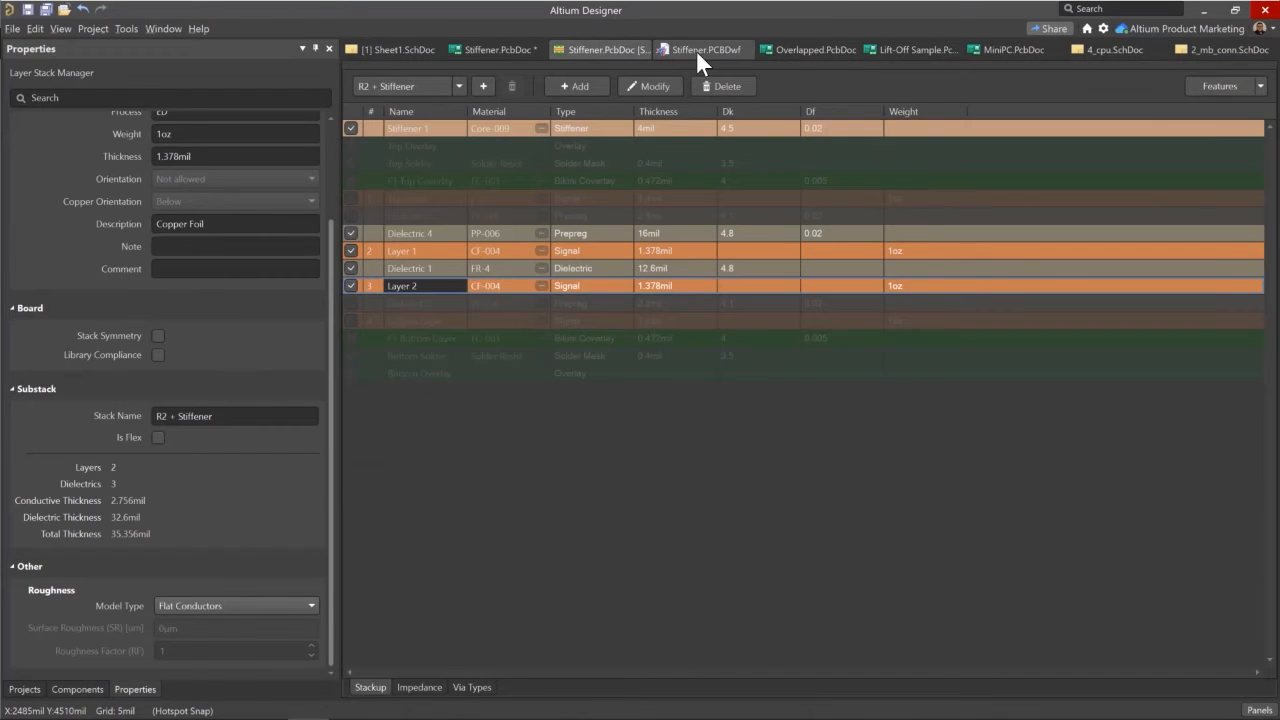
click(696, 50)
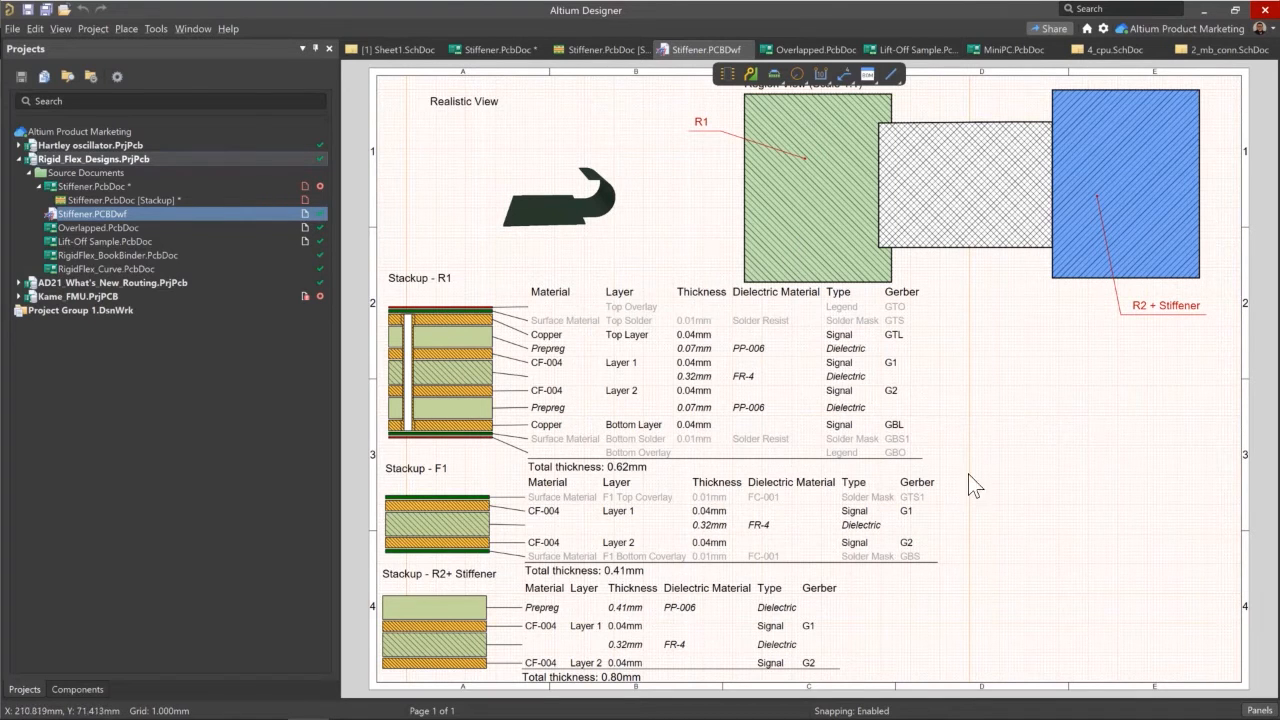
Step: Open Overlapped.PcbDoc and show the board in Board Planning Mode
click(809, 49)
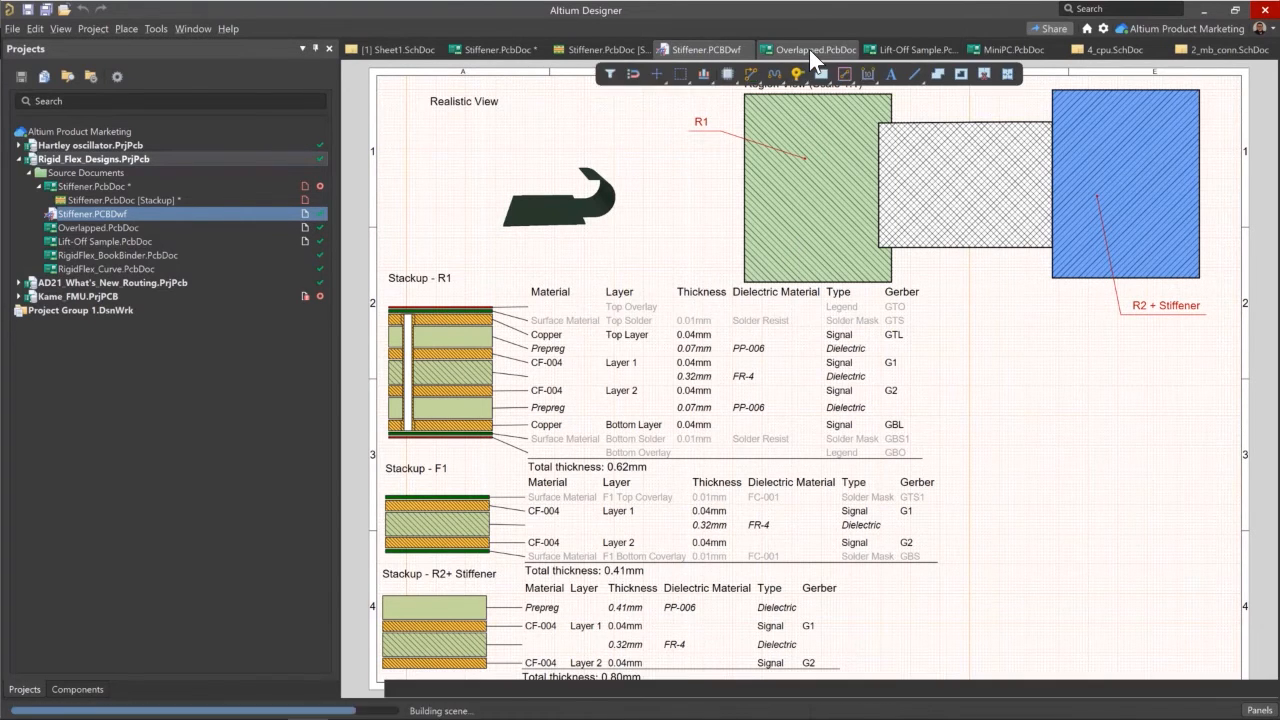
right_drag(680, 237, 737, 360)
key(1)
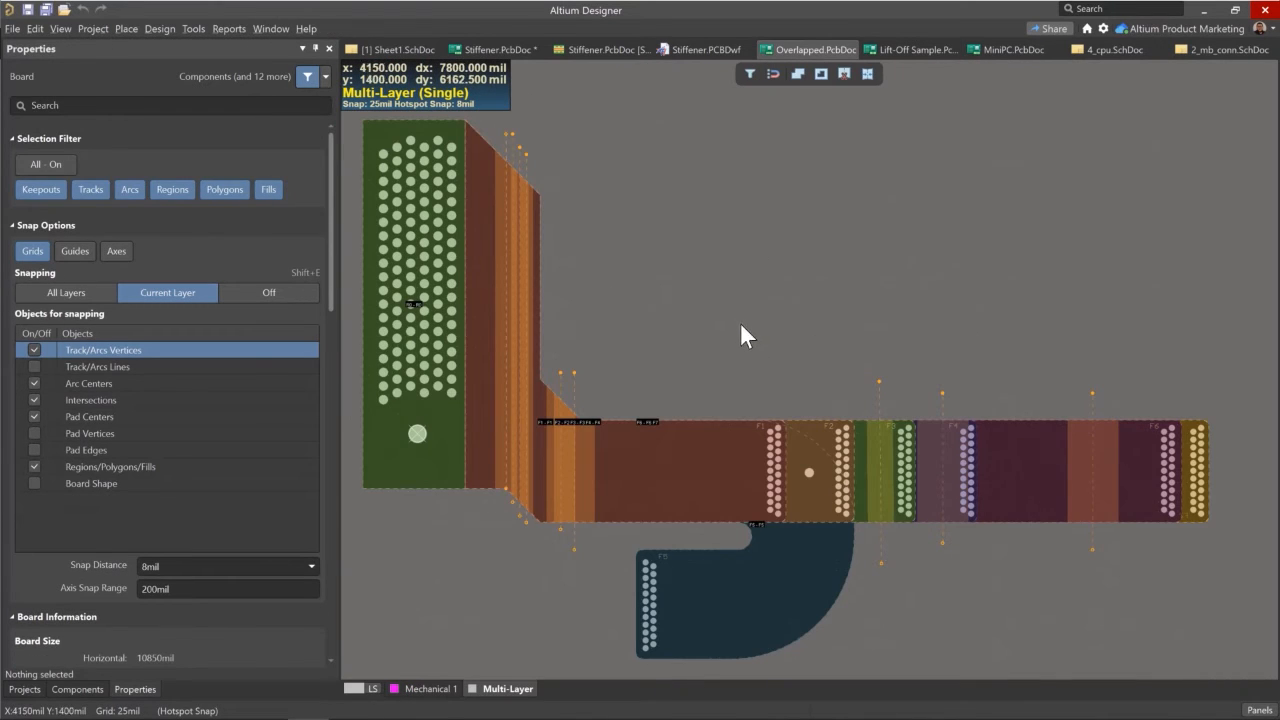
Step: Inspect the name, layer stack and priority of the overlapping flex regions F5 and F7
click(686, 466)
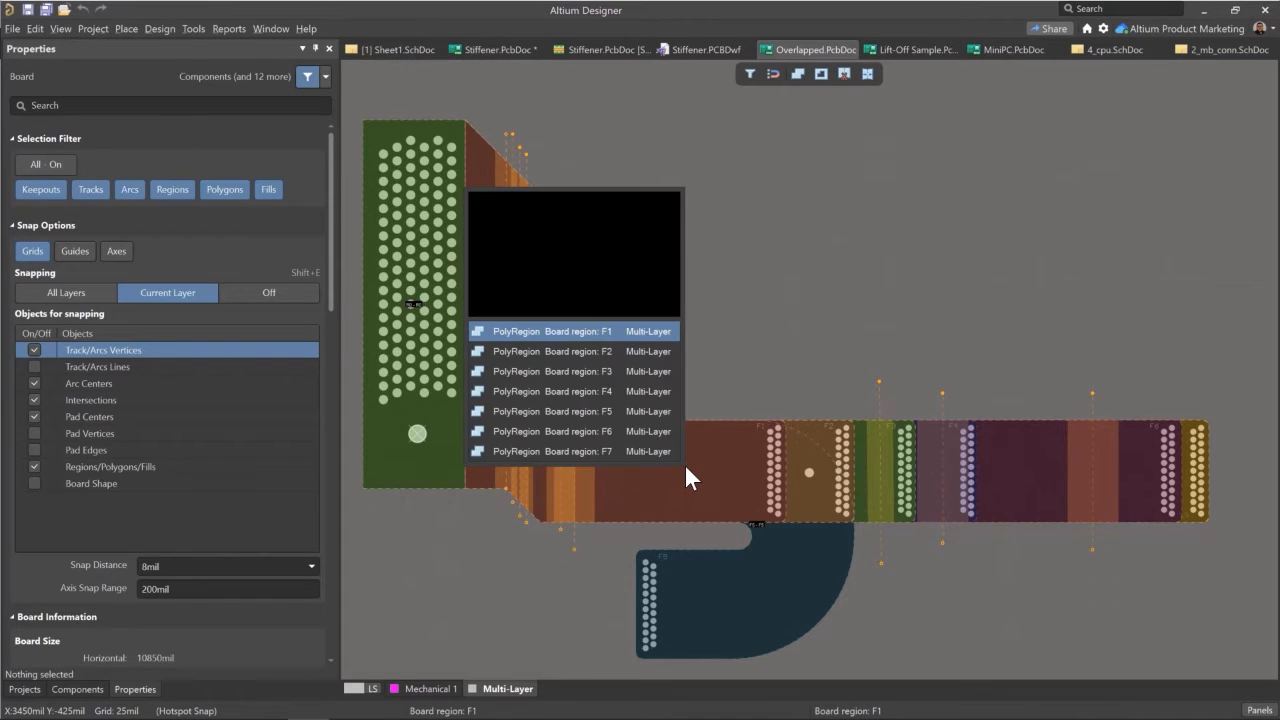
click(632, 410)
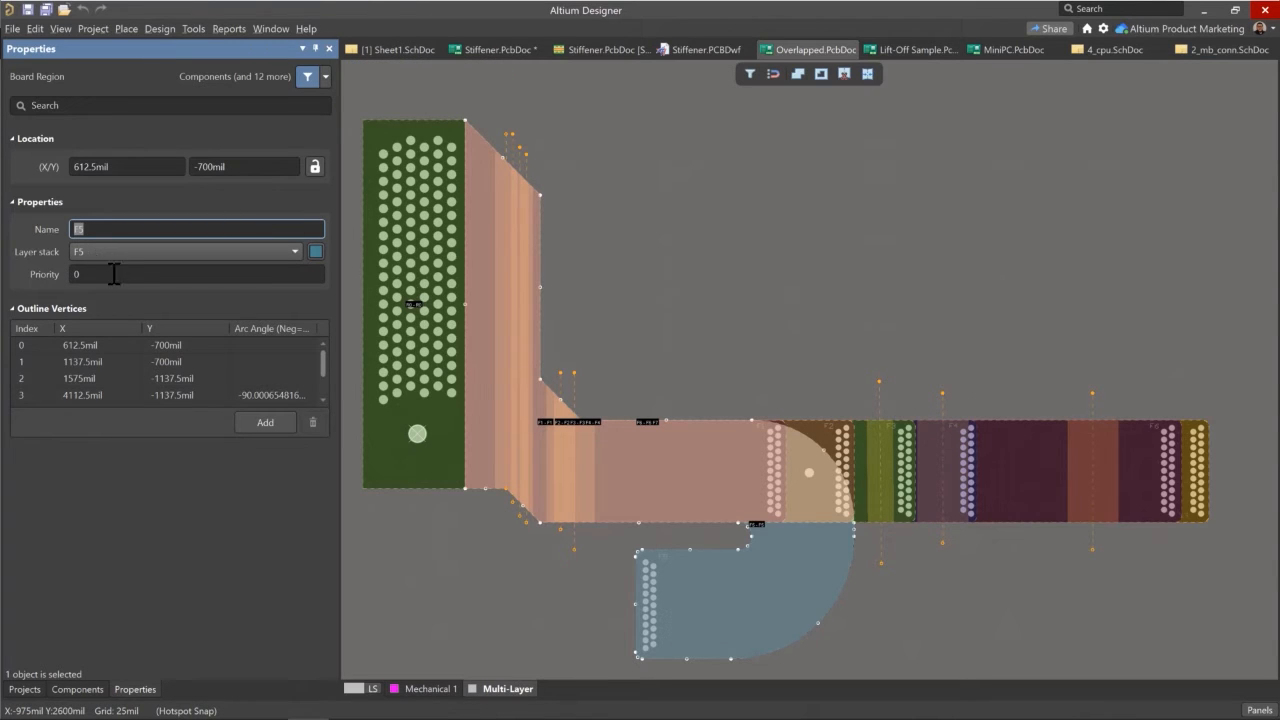
click(819, 432)
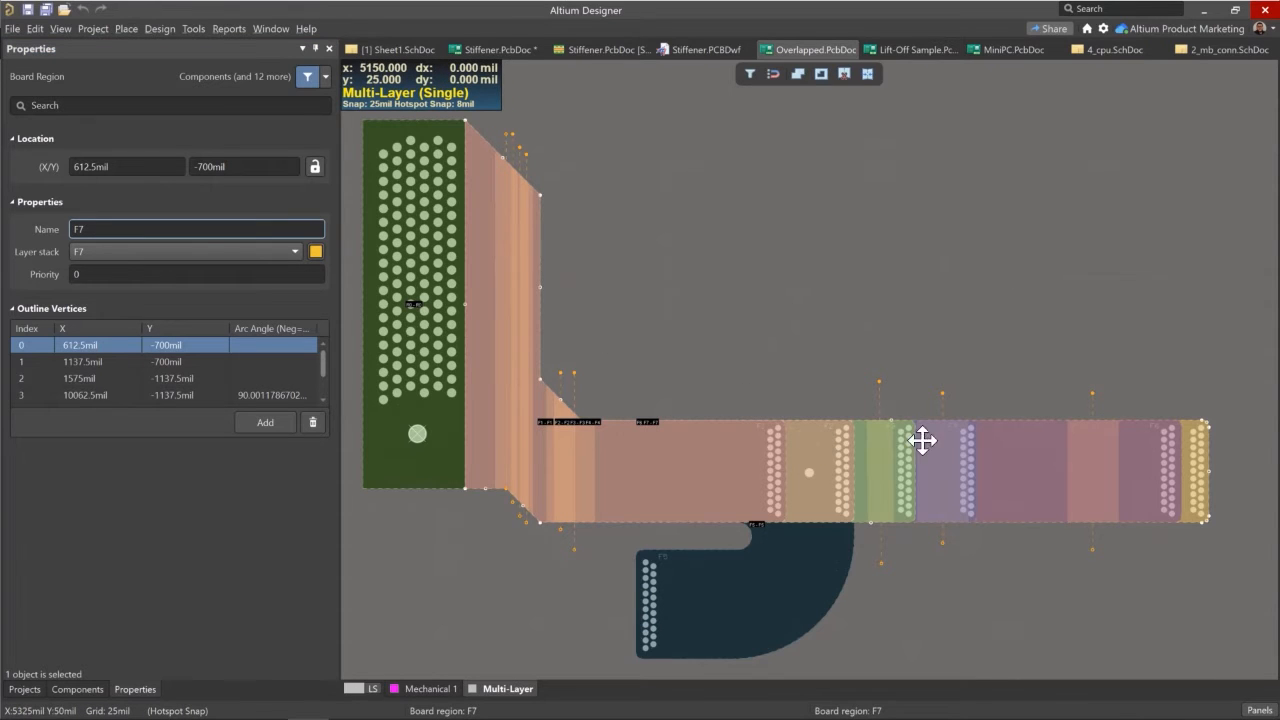
click(1147, 463)
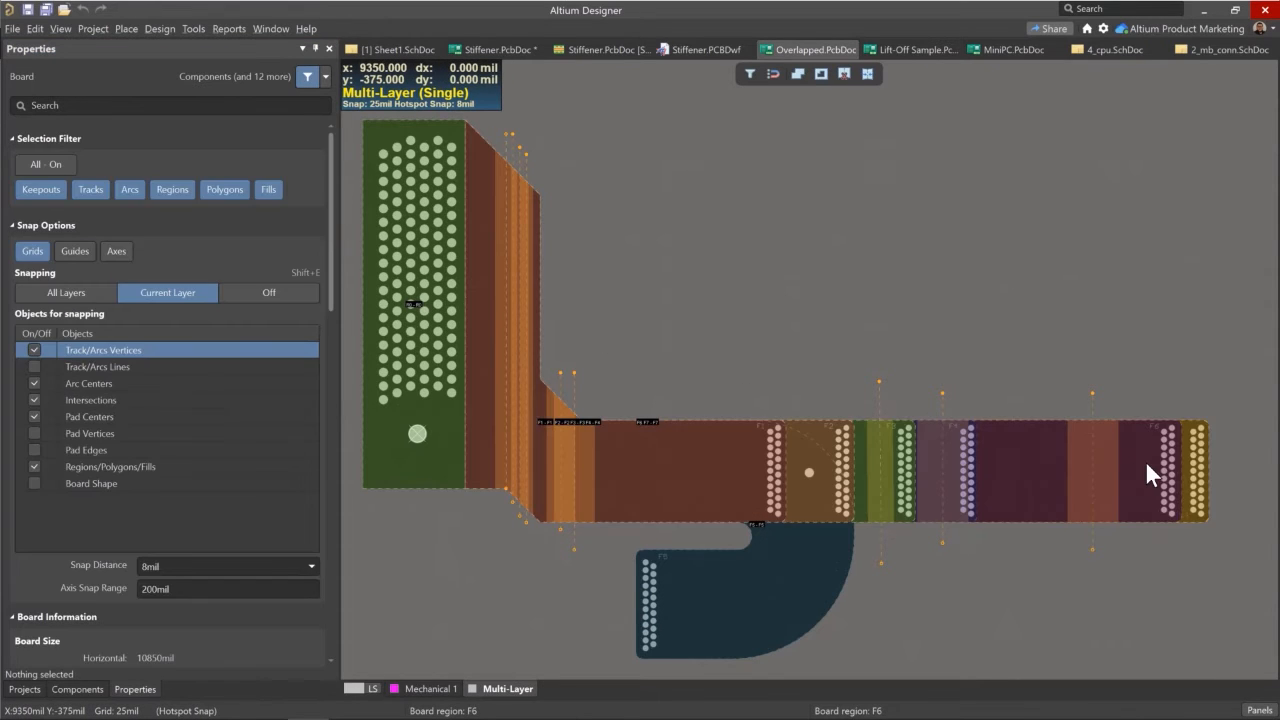
Step: Inspect flex region F7 and the stack regions assigned to Bending Line 9 and the adjacent Bending Line 5
click(1145, 460)
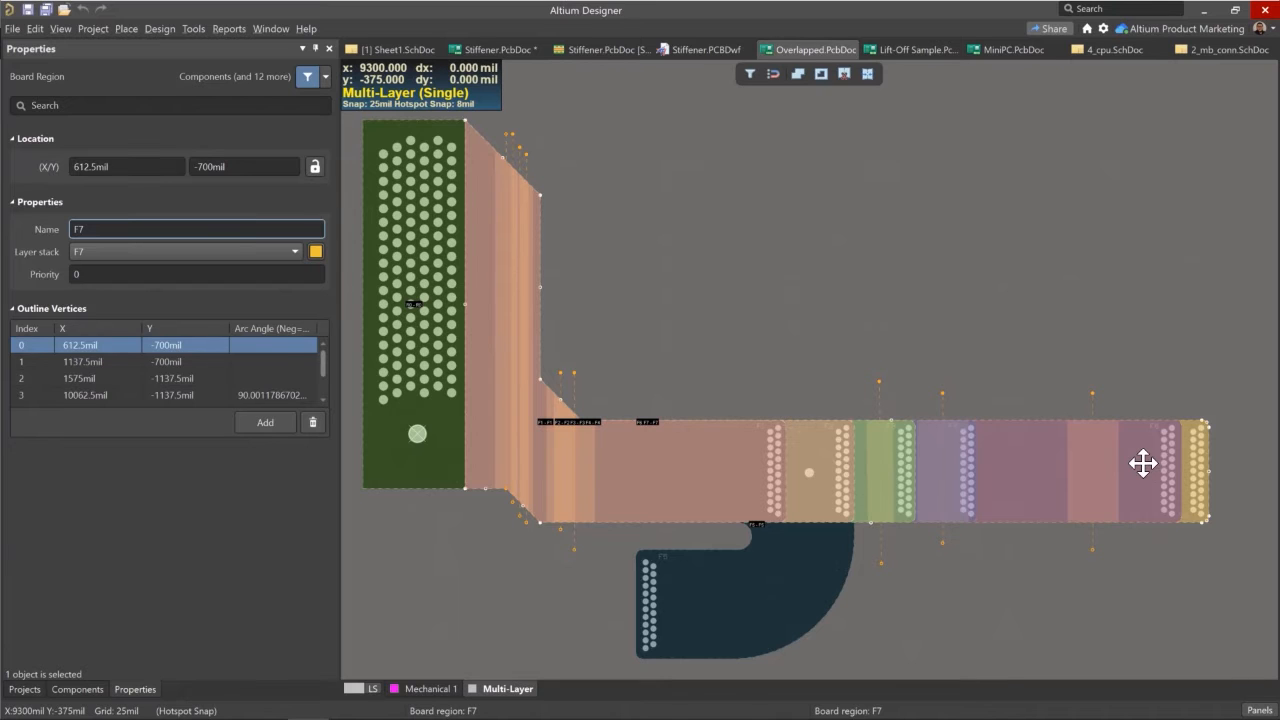
click(1143, 460)
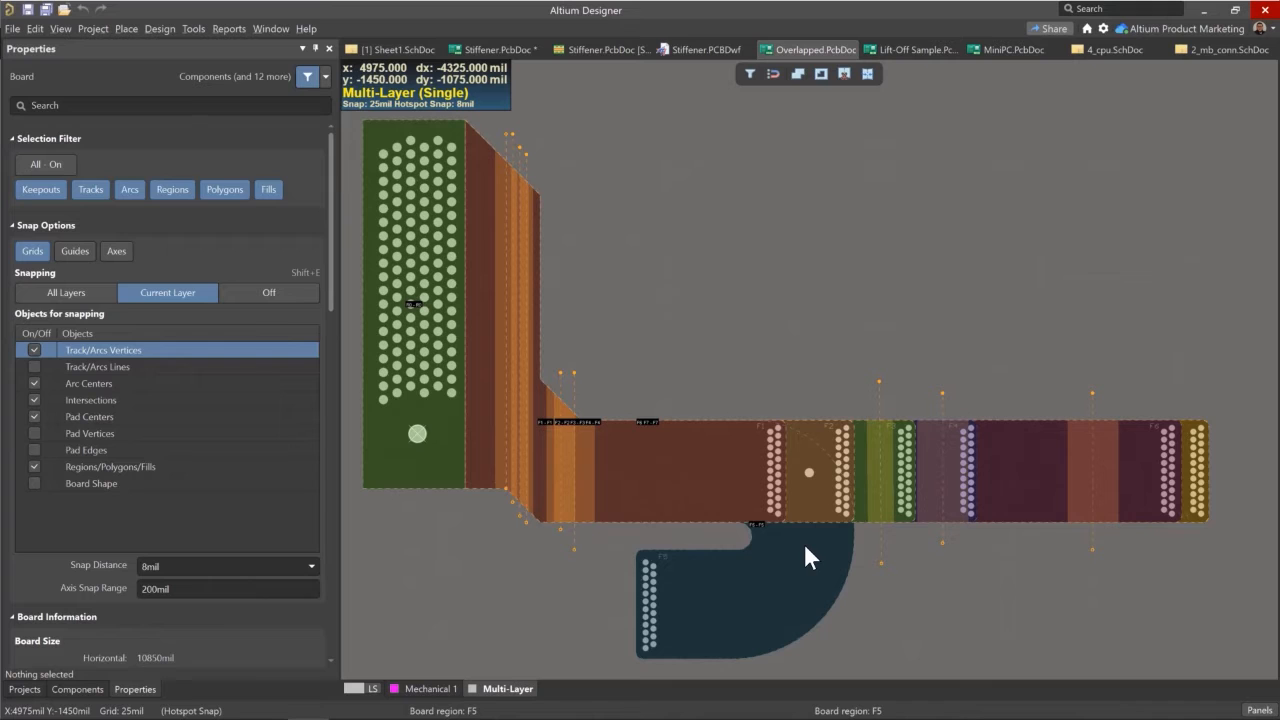
click(559, 372)
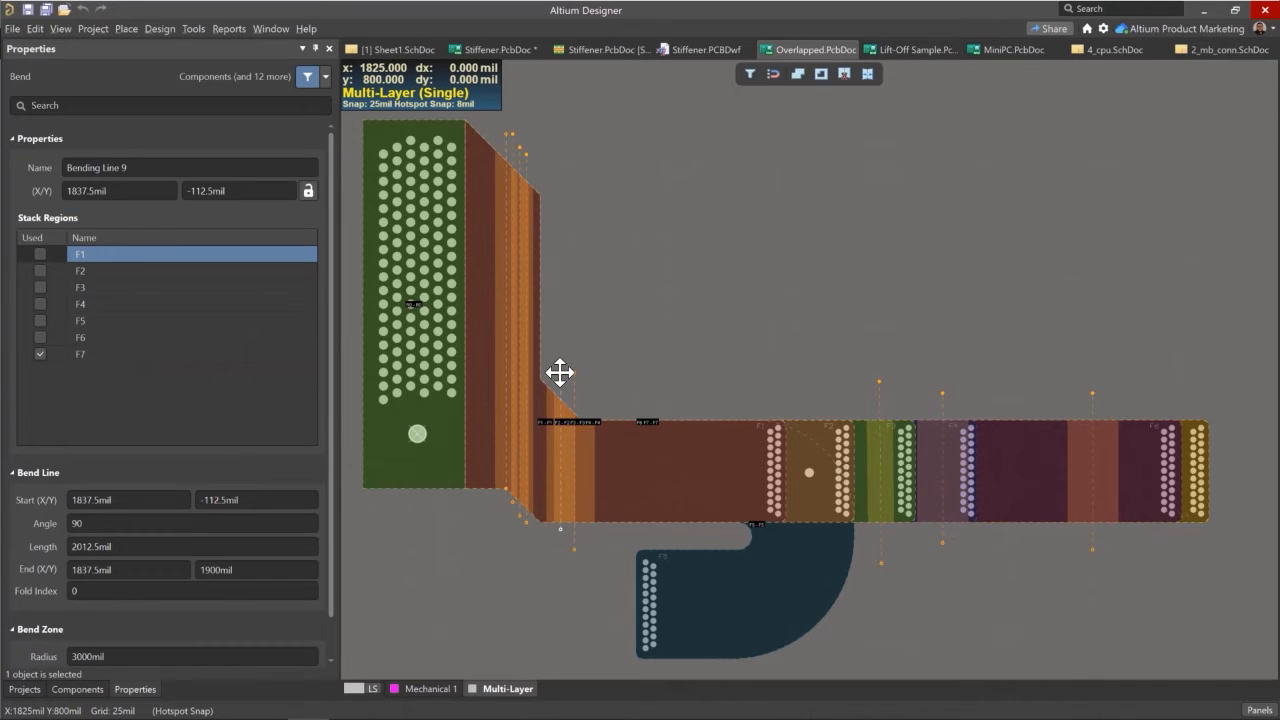
ctrl+scroll(559, 372, up, 5)
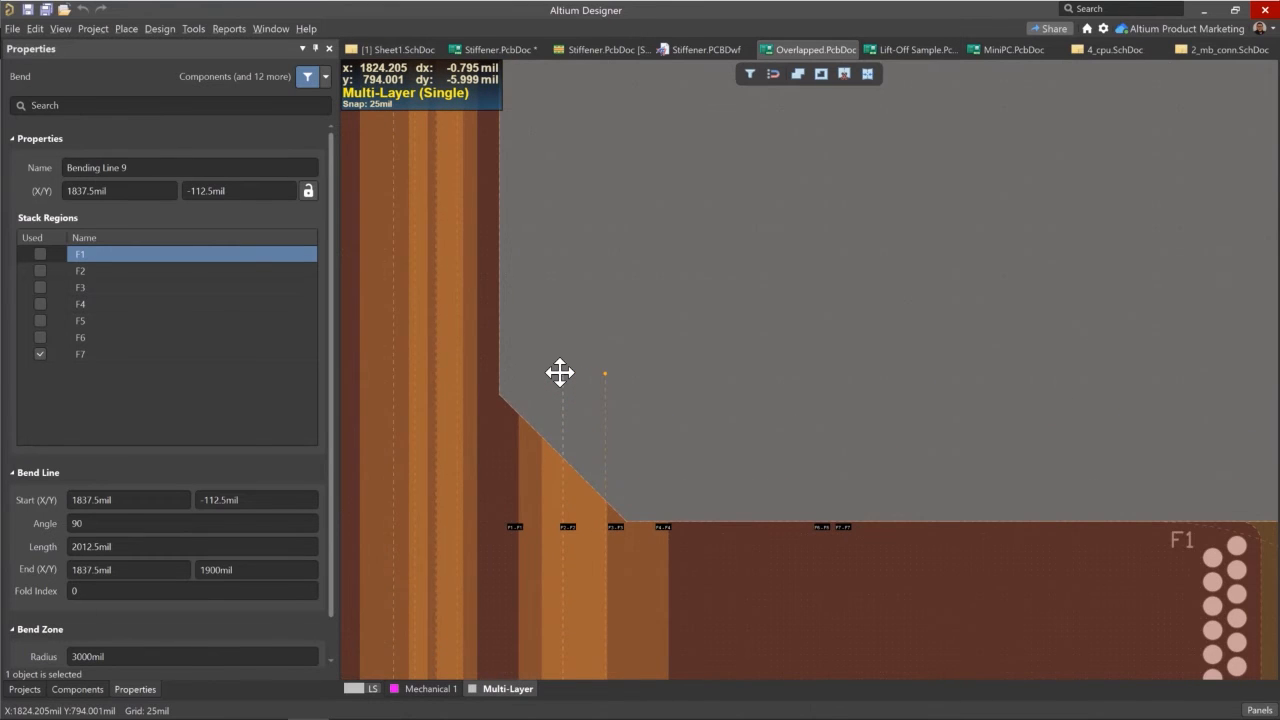
ctrl+scroll(559, 372, down, 1)
ctrl+scroll(559, 372, down, 2)
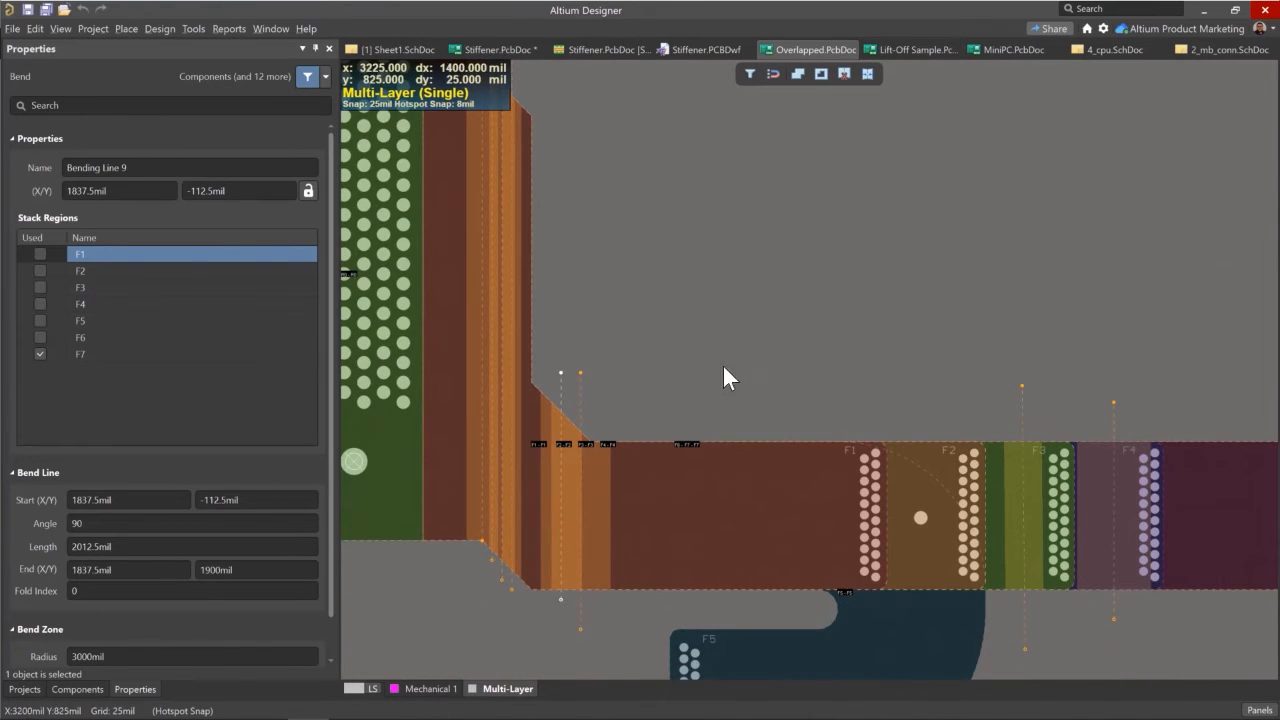
scroll(896, 375, down, 4)
ctrl+scroll(522, 427, down, 2)
right_drag(460, 406, 526, 503)
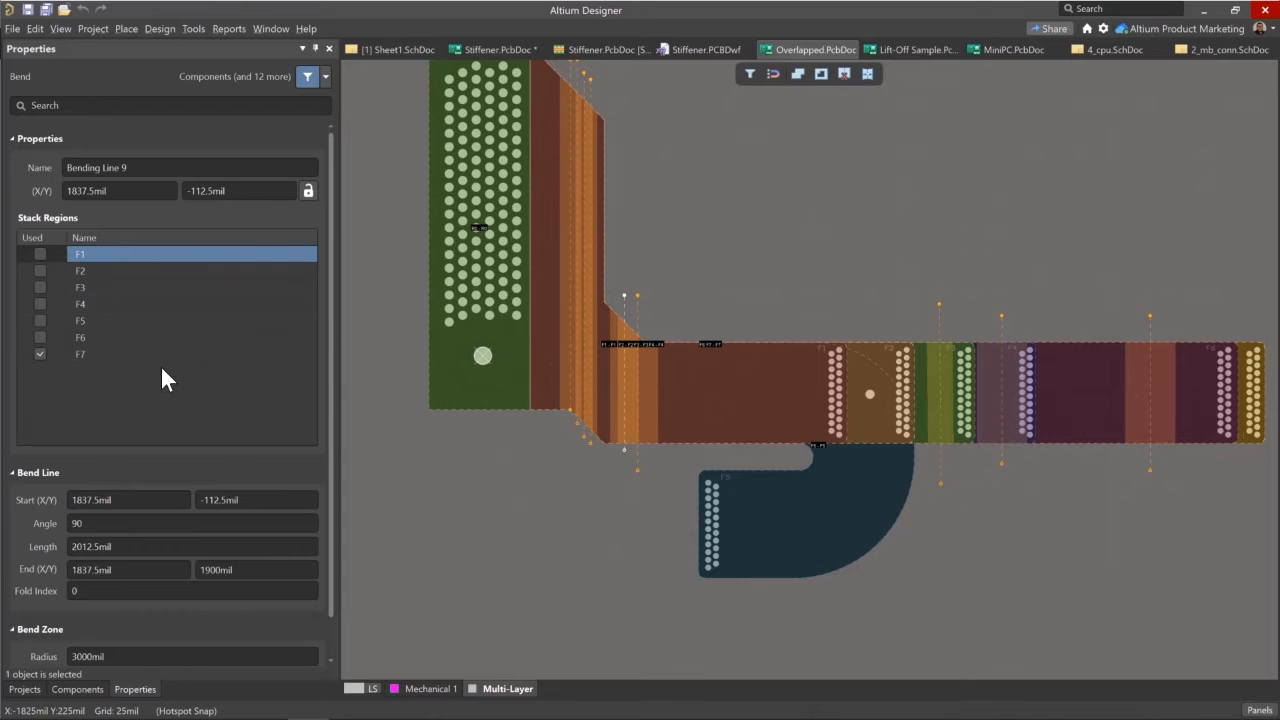
click(637, 305)
click(638, 305)
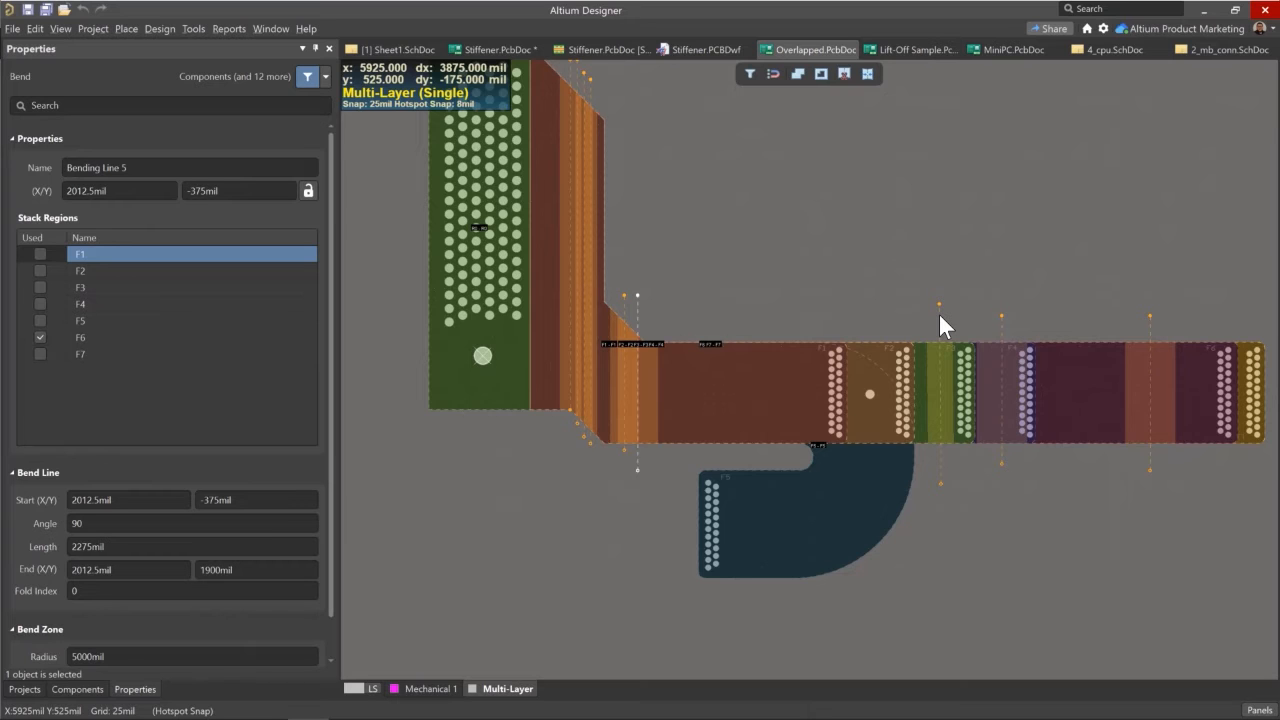
Step: Show the overlapped board in 3D from a low angle and fold it to view its separate flex arms
key(2)
mouse_move(939, 315)
right_down()
mouse_move(951, 309)
mouse_move(929, 335)
right_up()
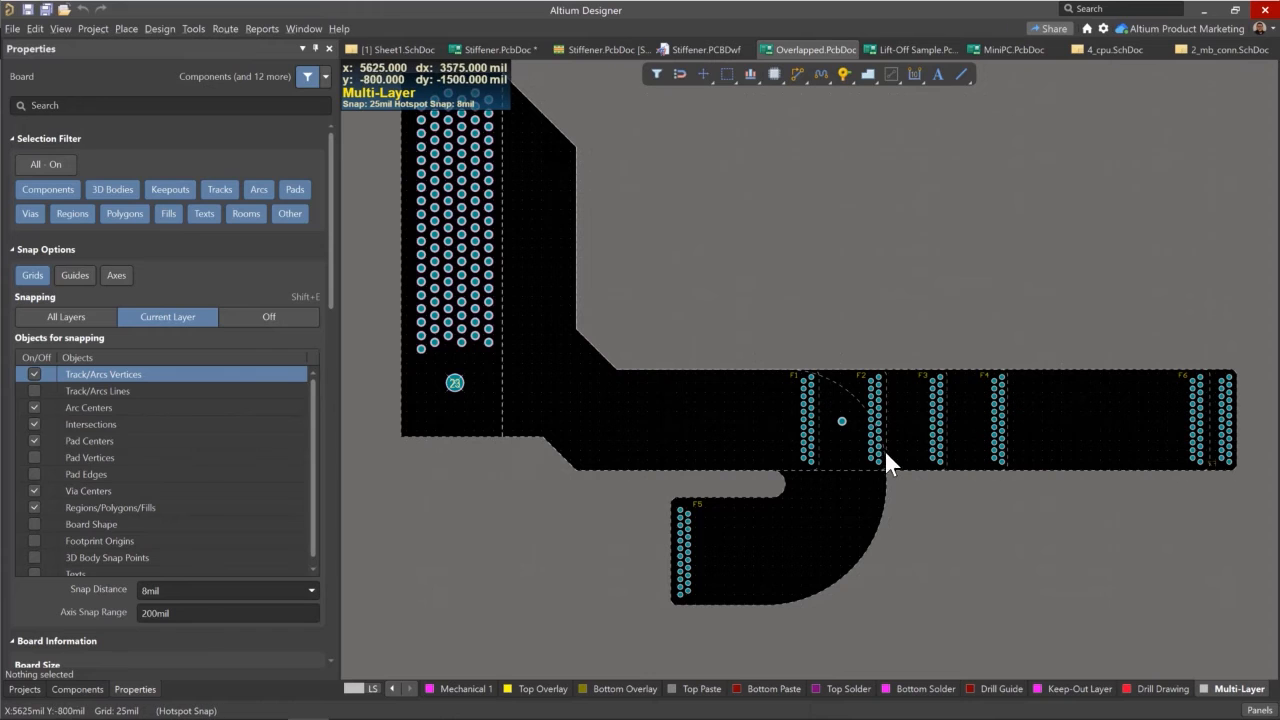
key(3)
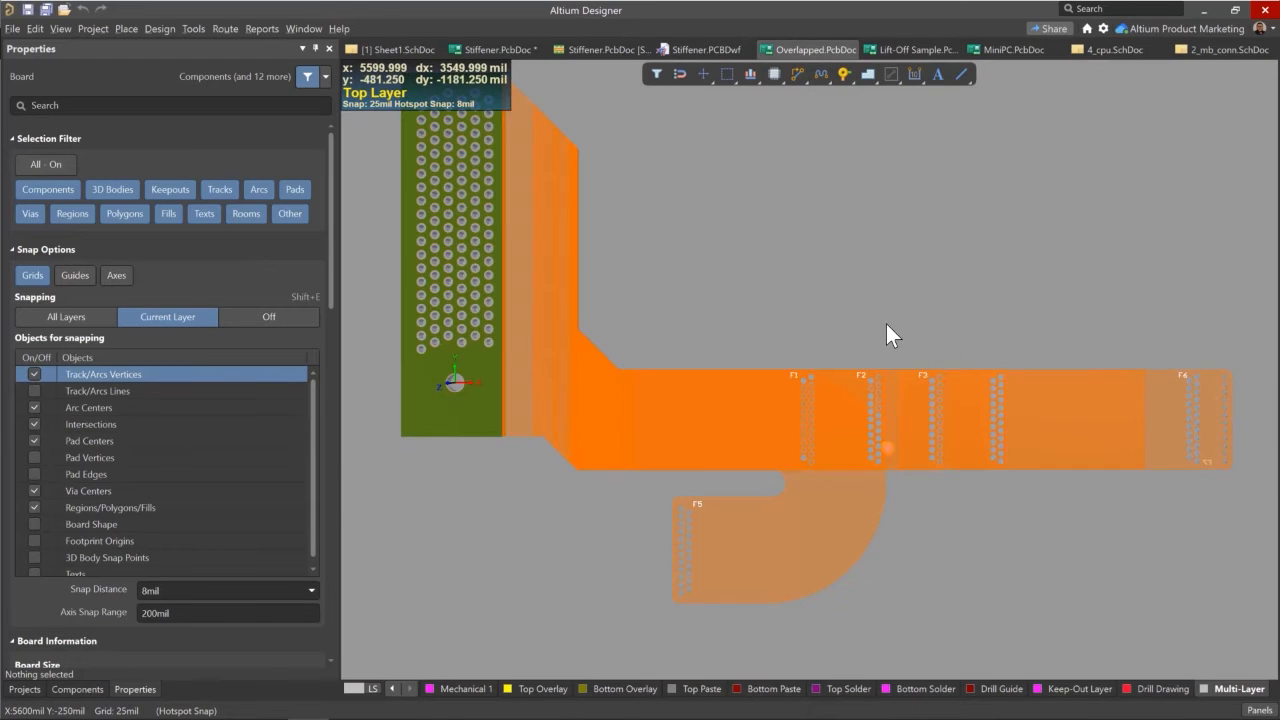
shift+right_drag(894, 531, 840, 211)
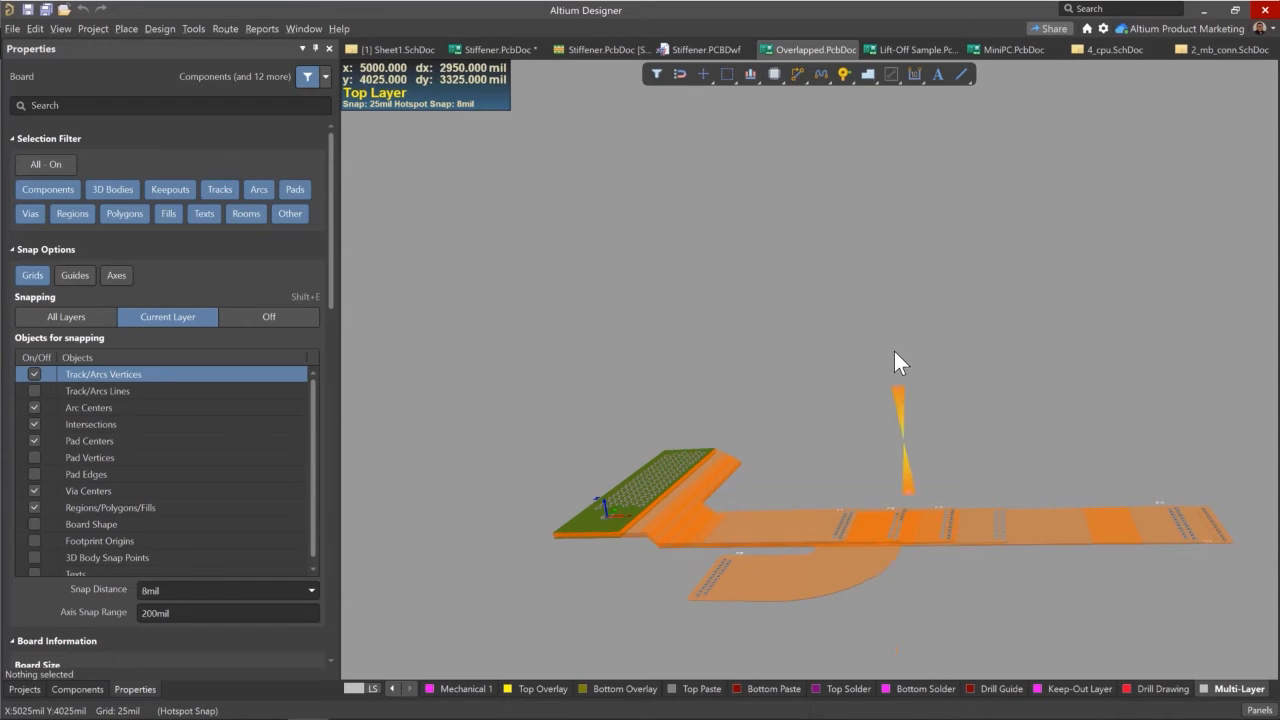
key(5)
right_drag(899, 564, 849, 408)
mouse_move(794, 527)
shift+right_down()
mouse_move(860, 466)
mouse_move(843, 505)
mouse_move(806, 514)
mouse_move(783, 380)
mouse_move(746, 412)
mouse_move(807, 545)
shift+right_up()
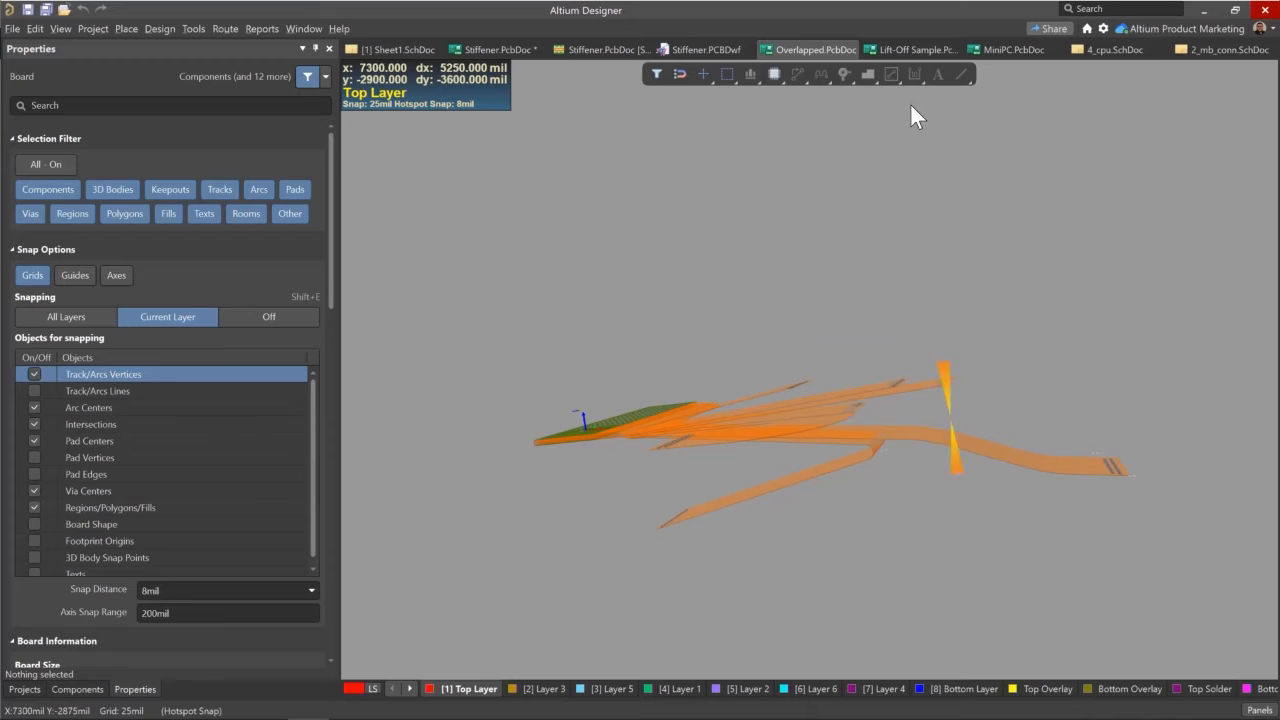
Step: Open Lift-Off Sample.PcbDoc and show the board in Board Planning Mode
click(921, 50)
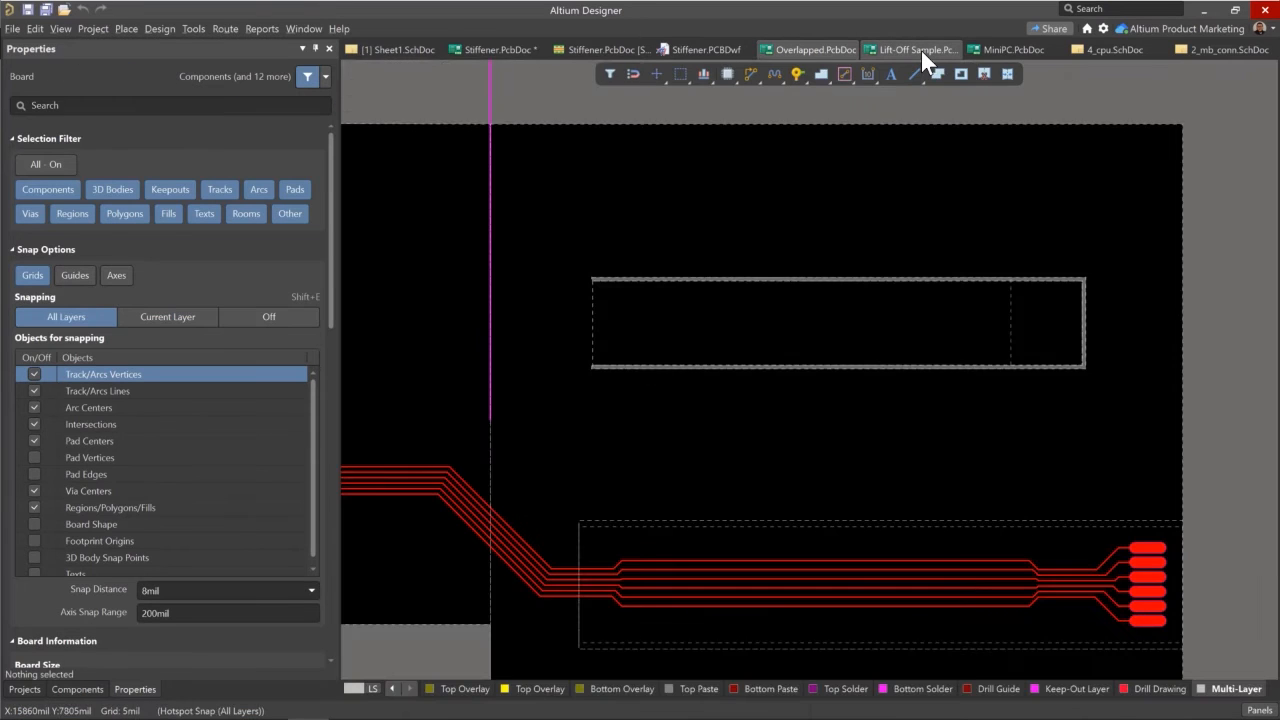
right_drag(582, 487, 741, 457)
ctrl+scroll(741, 457, down, 5)
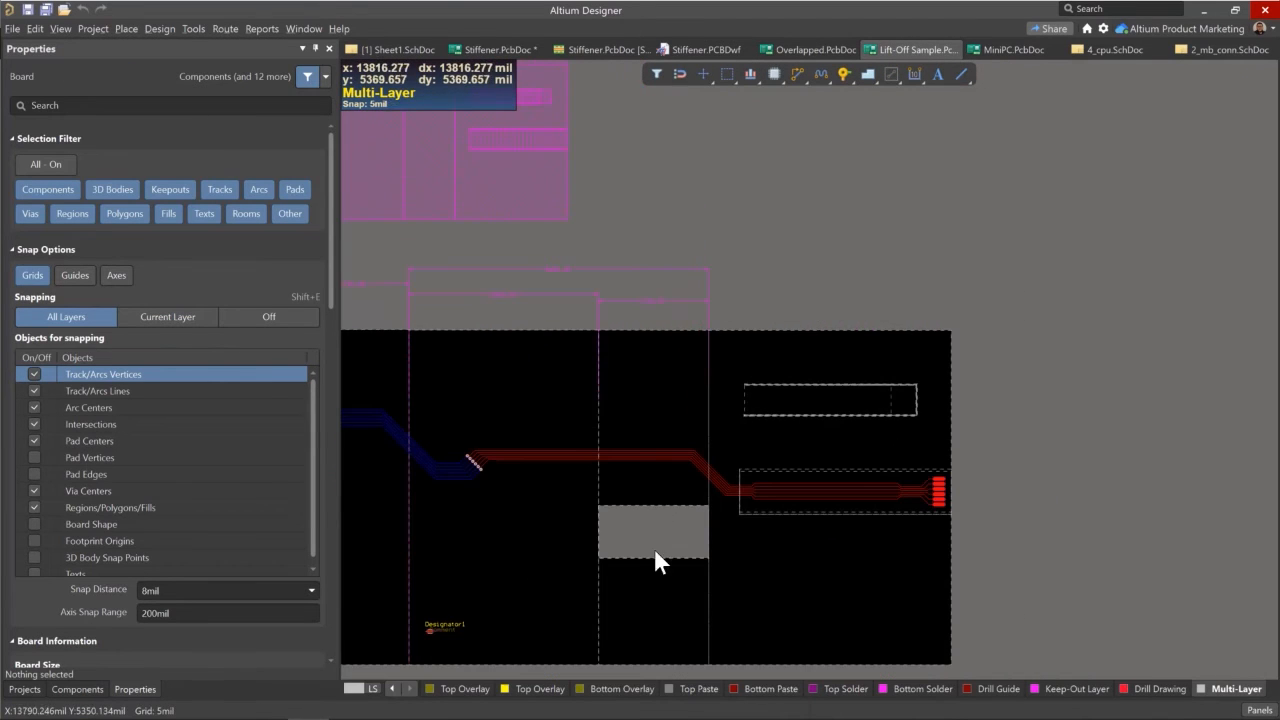
right_drag(630, 558, 1022, 486)
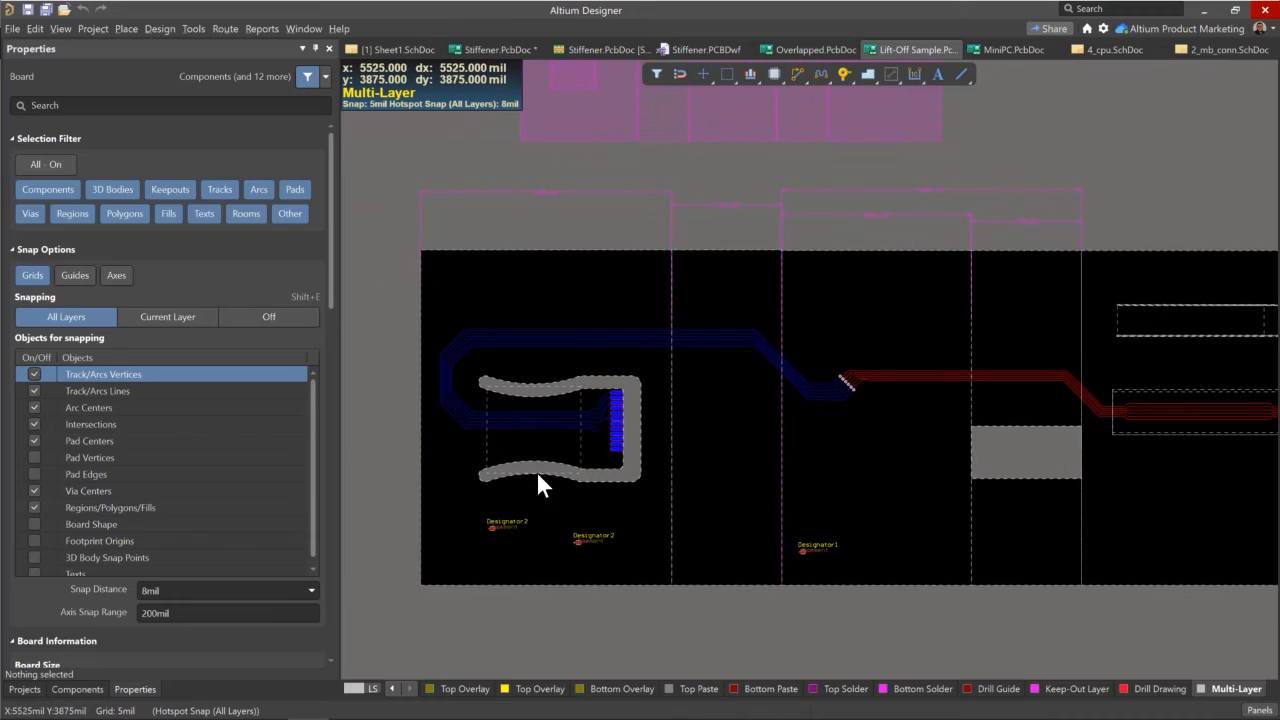
click(518, 463)
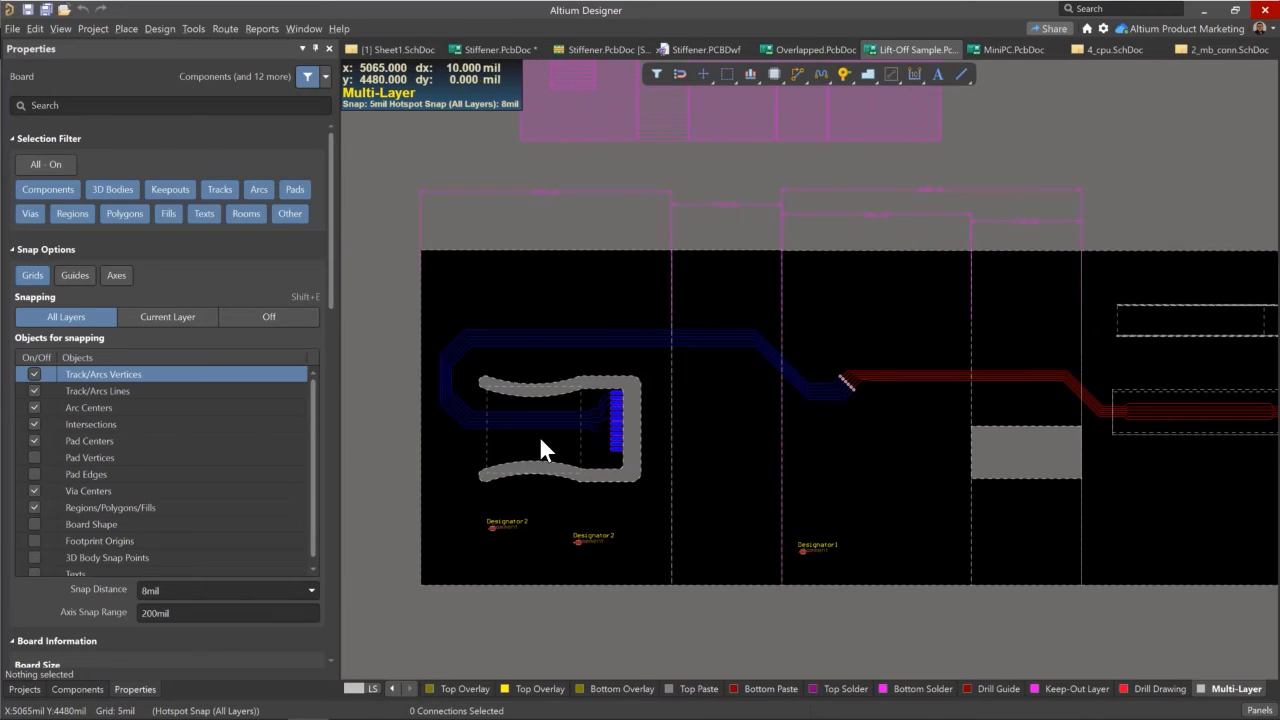
click(552, 399)
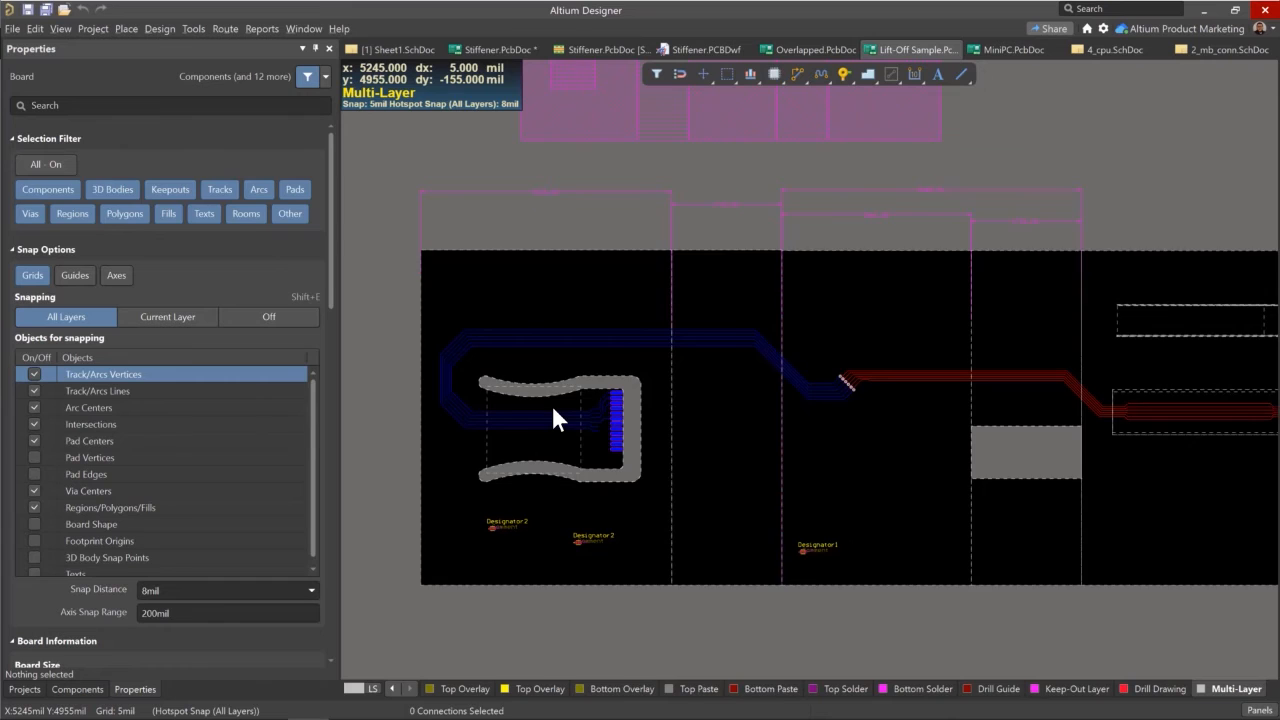
key(1)
ctrl+scroll(537, 440, up, 1)
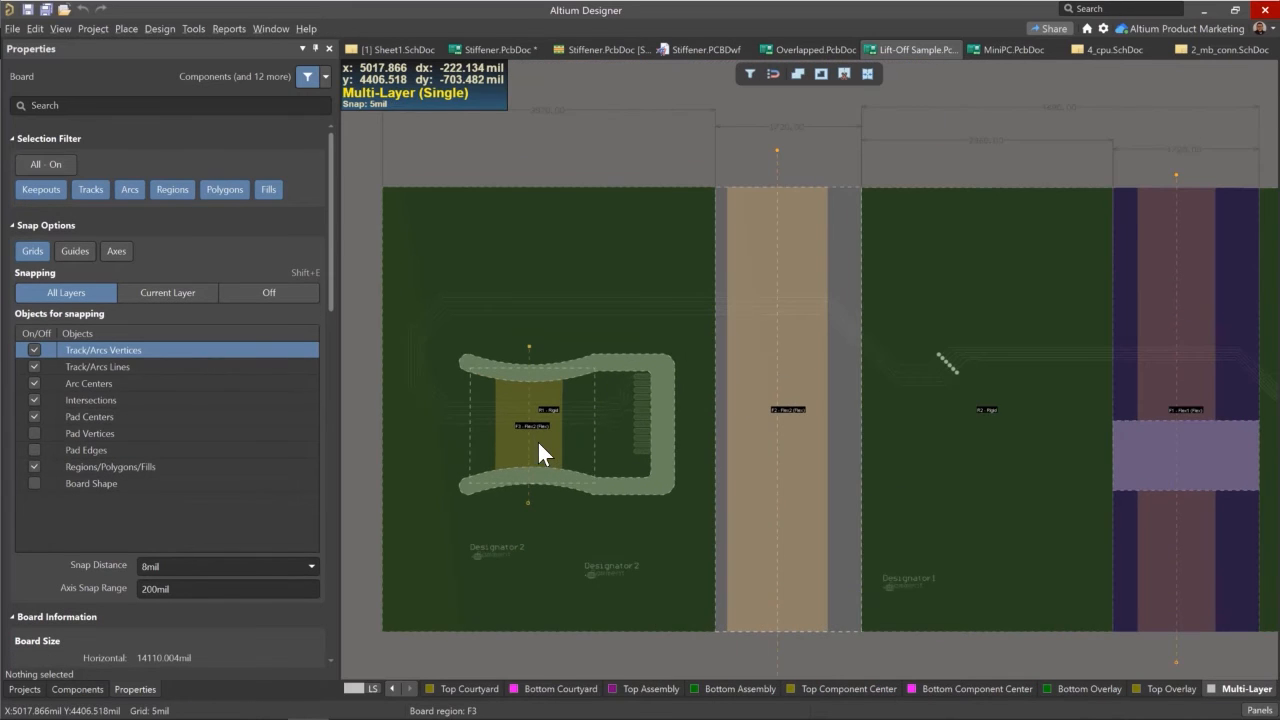
Step: Inspect the name, layer stack and priority of rigid region R1 and of flex region F3 nested inside it
right_drag(535, 499, 590, 492)
click(488, 508)
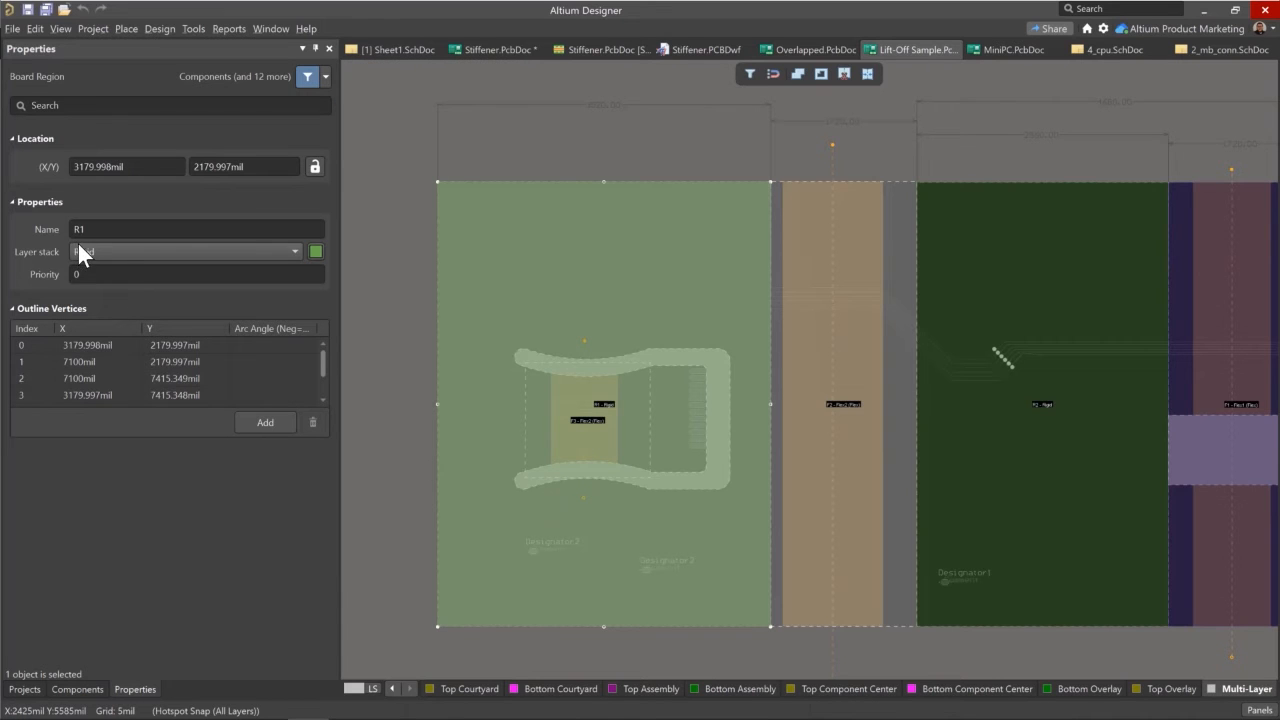
double_click(608, 447)
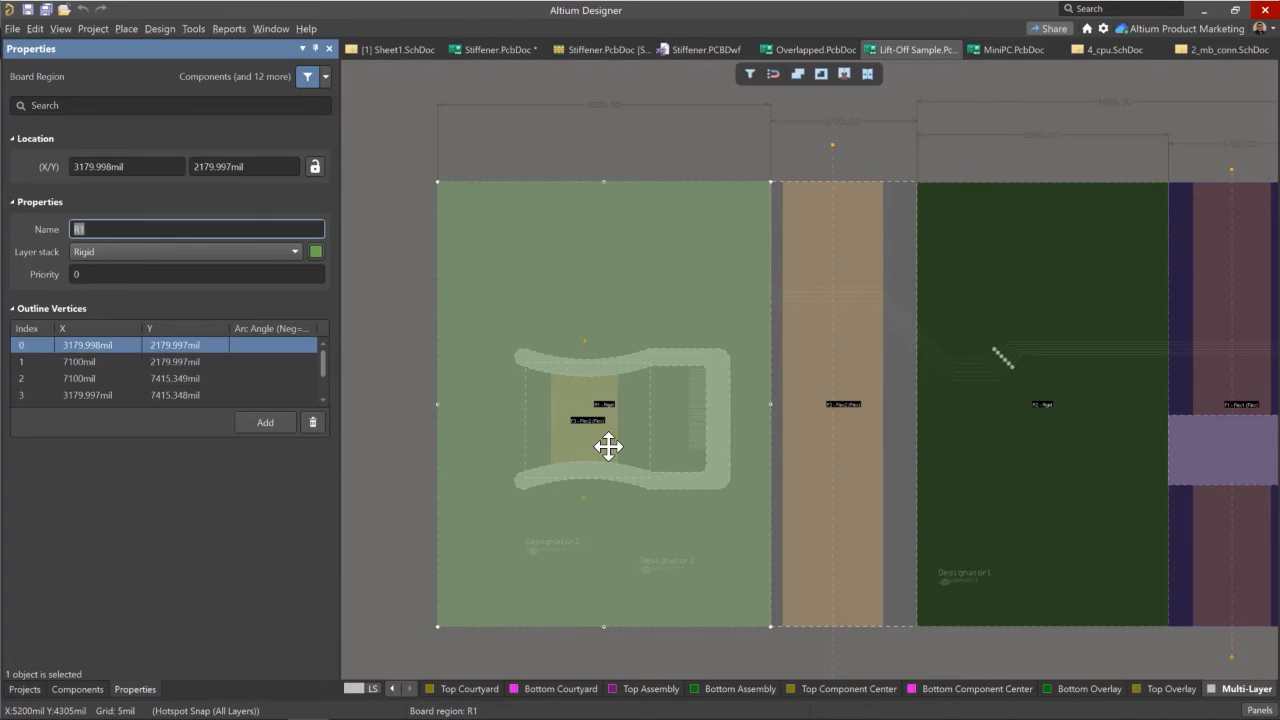
click(350, 439)
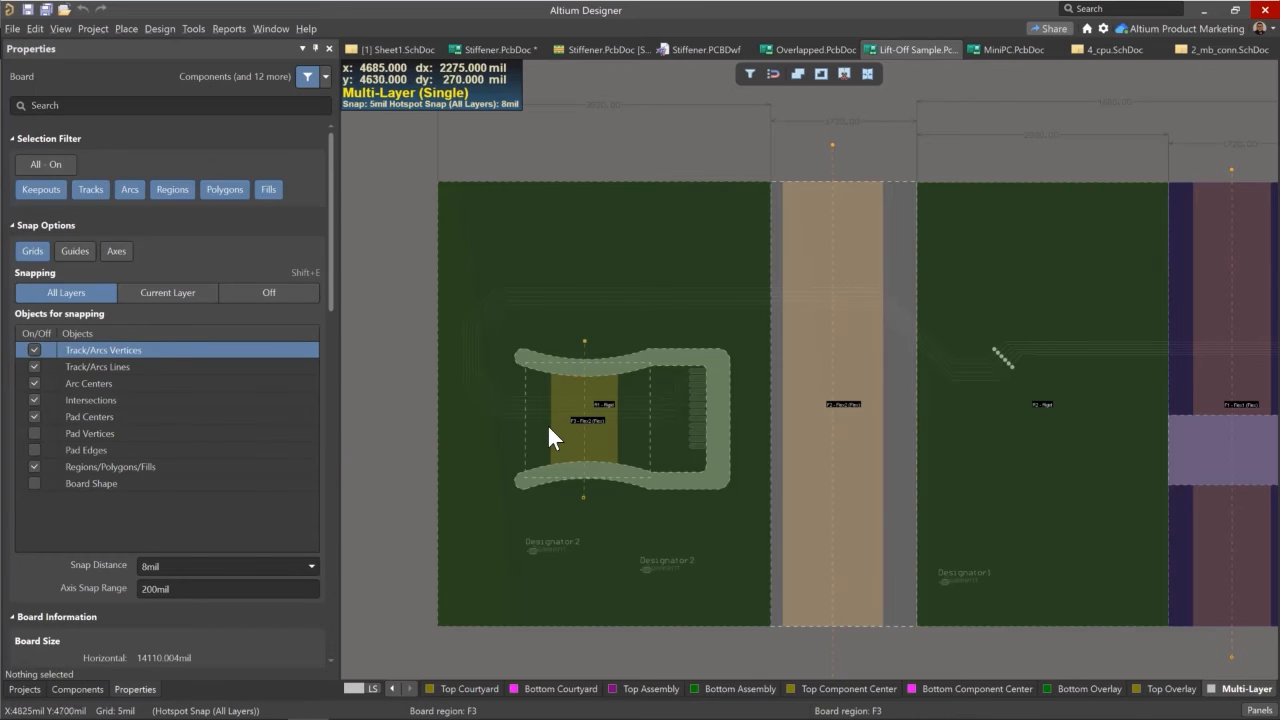
click(548, 426)
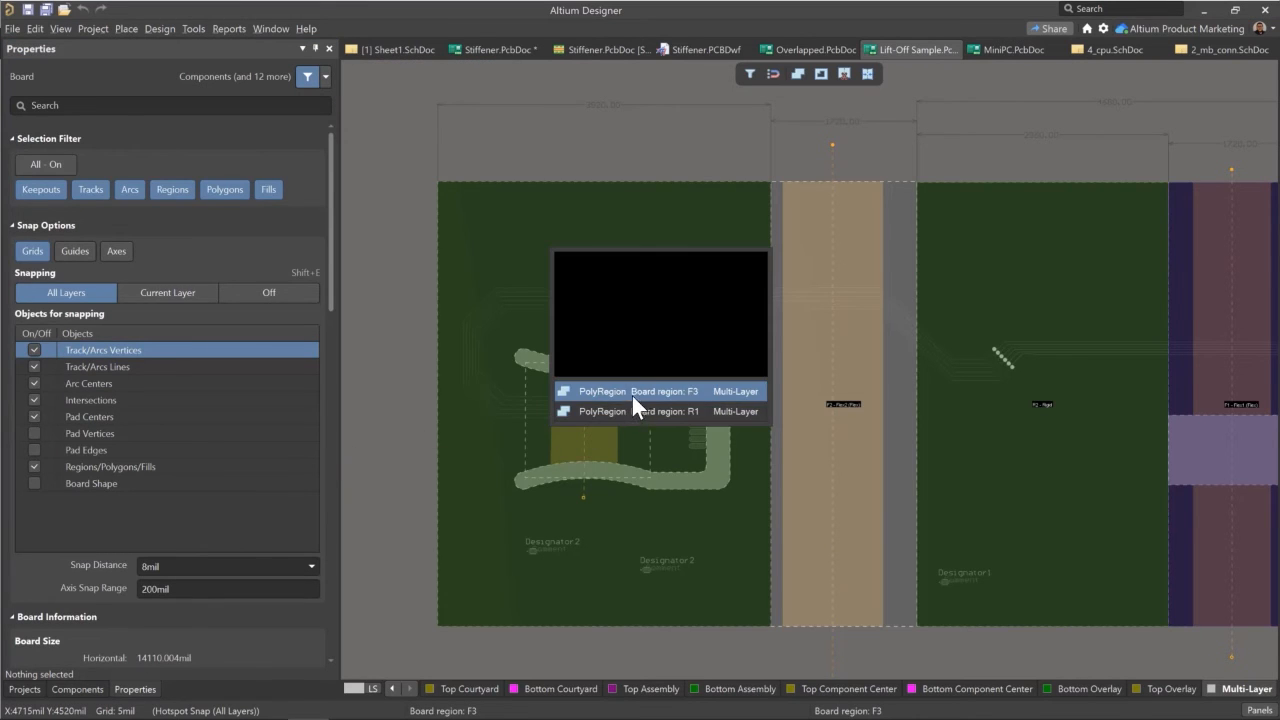
click(632, 393)
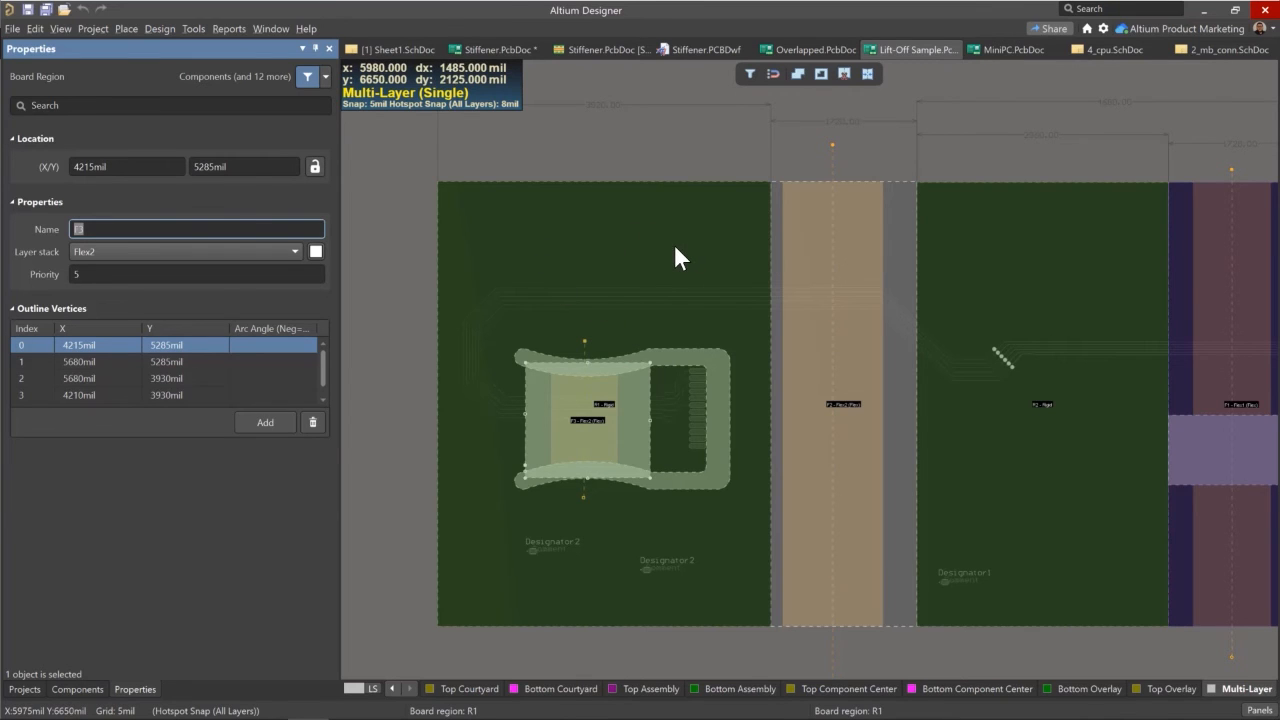
Step: Inspect bend line A1 and rigid region R5 around the narrow U-shaped cutout
right_drag(751, 466, 557, 380)
right_drag(1151, 314, 567, 366)
click(788, 227)
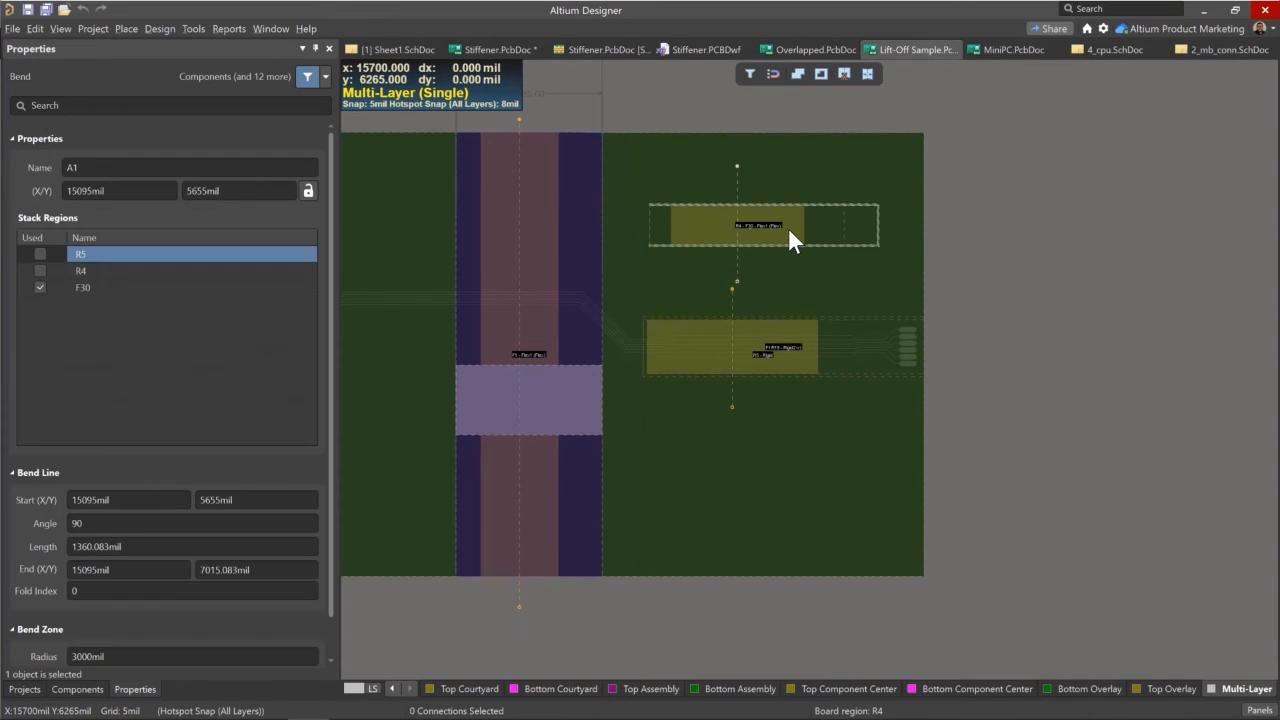
click(788, 227)
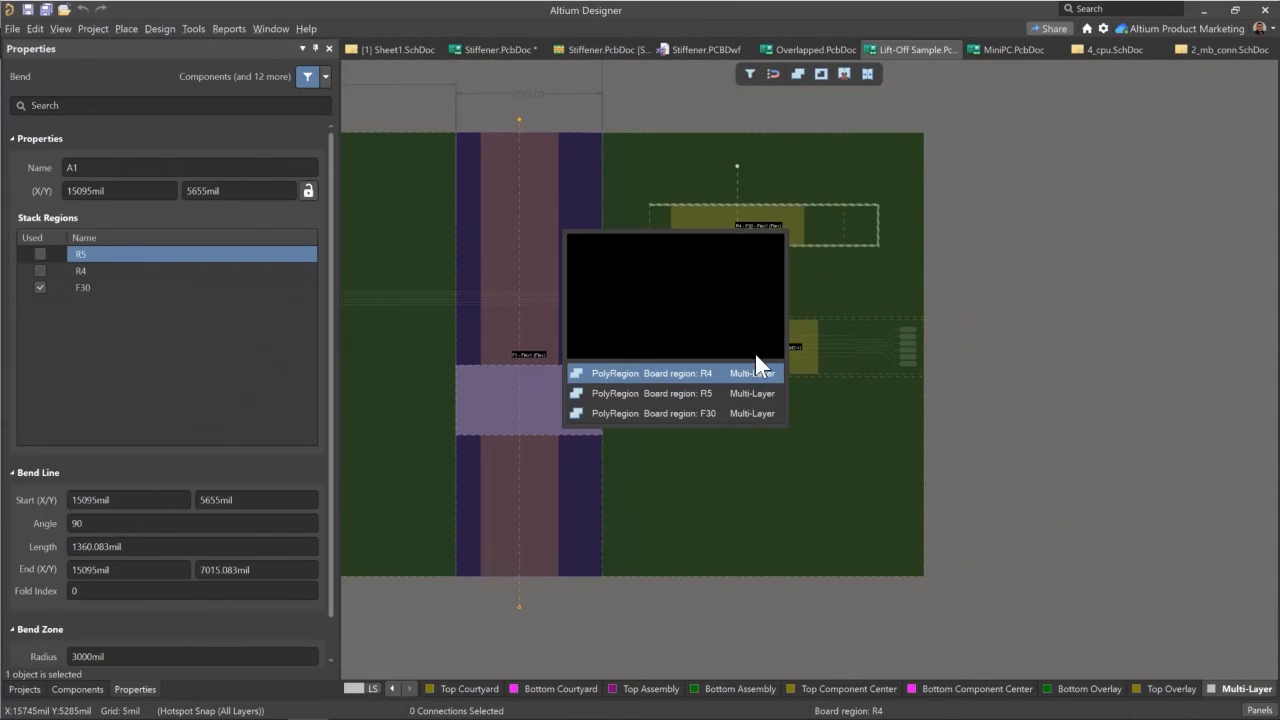
click(727, 394)
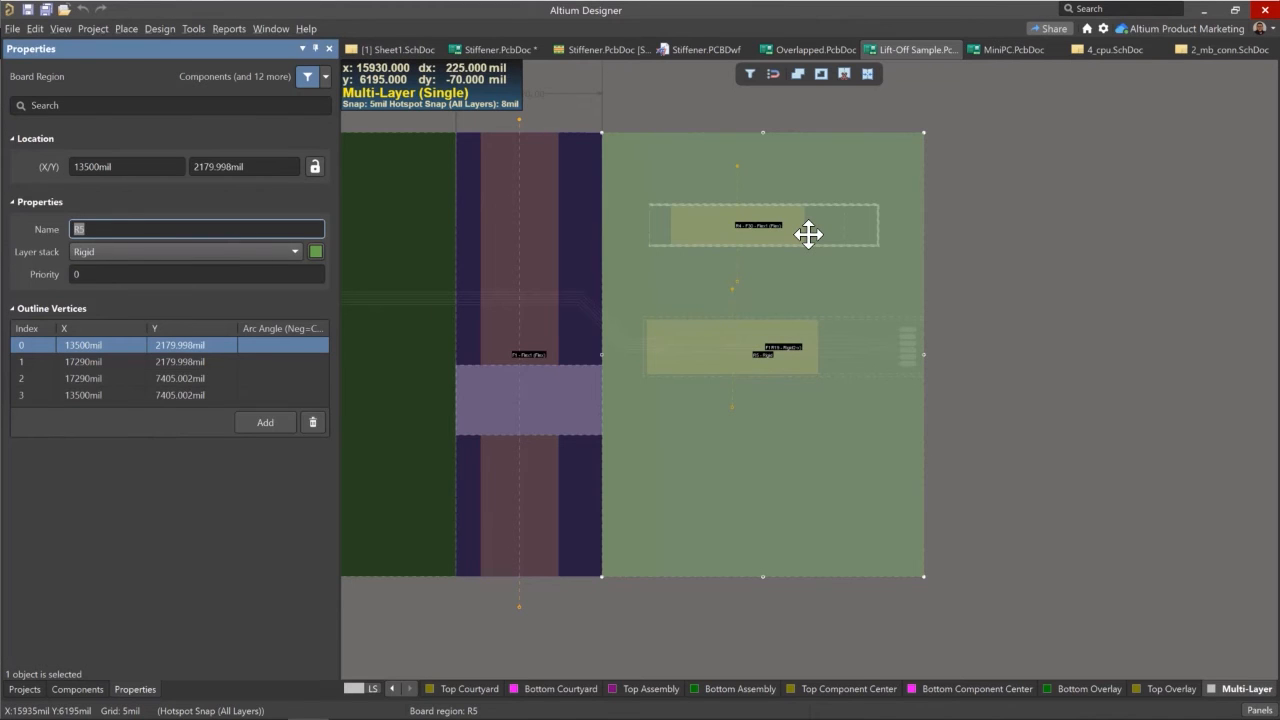
click(1032, 206)
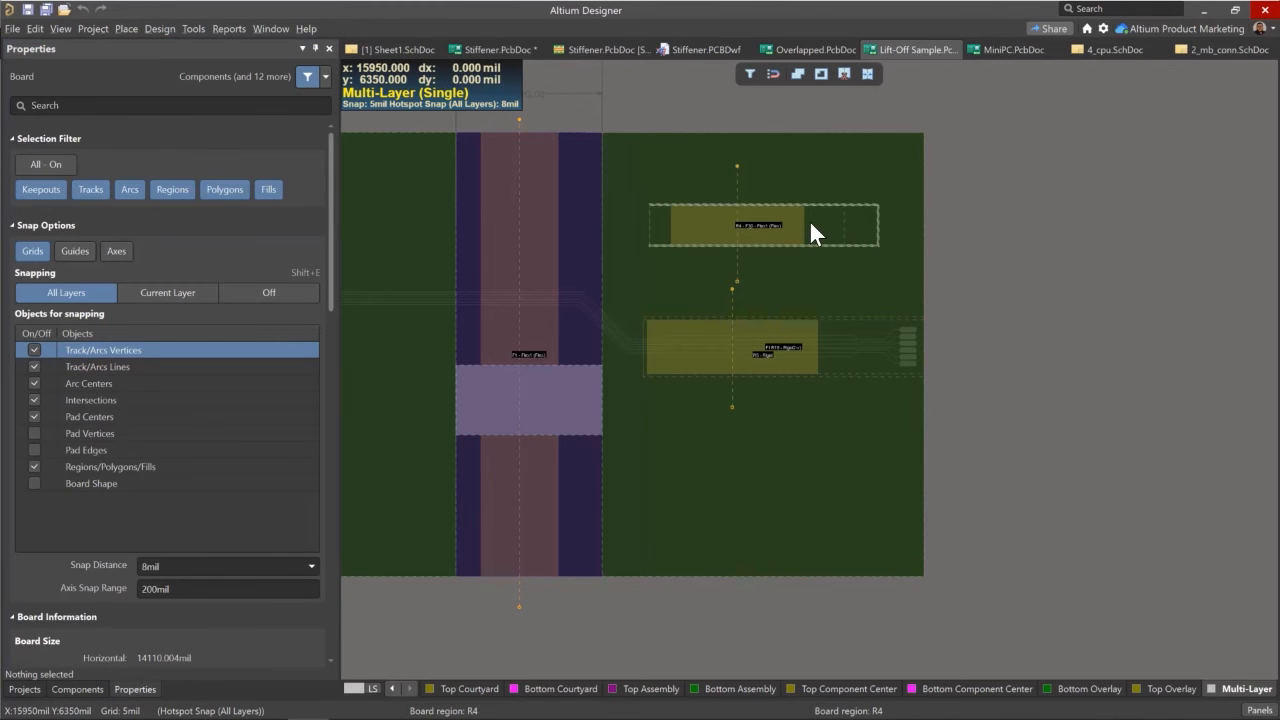
click(811, 231)
click(715, 386)
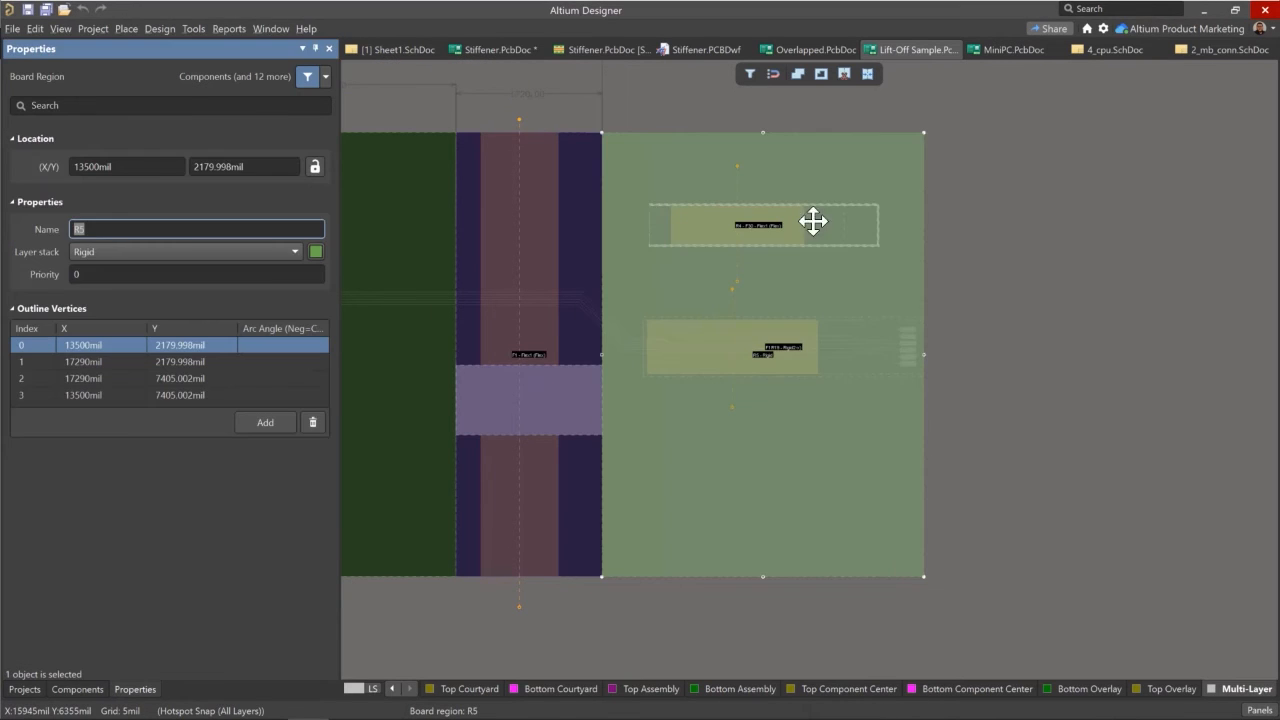
Step: Select flex region F15 and try to stretch its outer end beyond the board edge
click(935, 363)
click(844, 352)
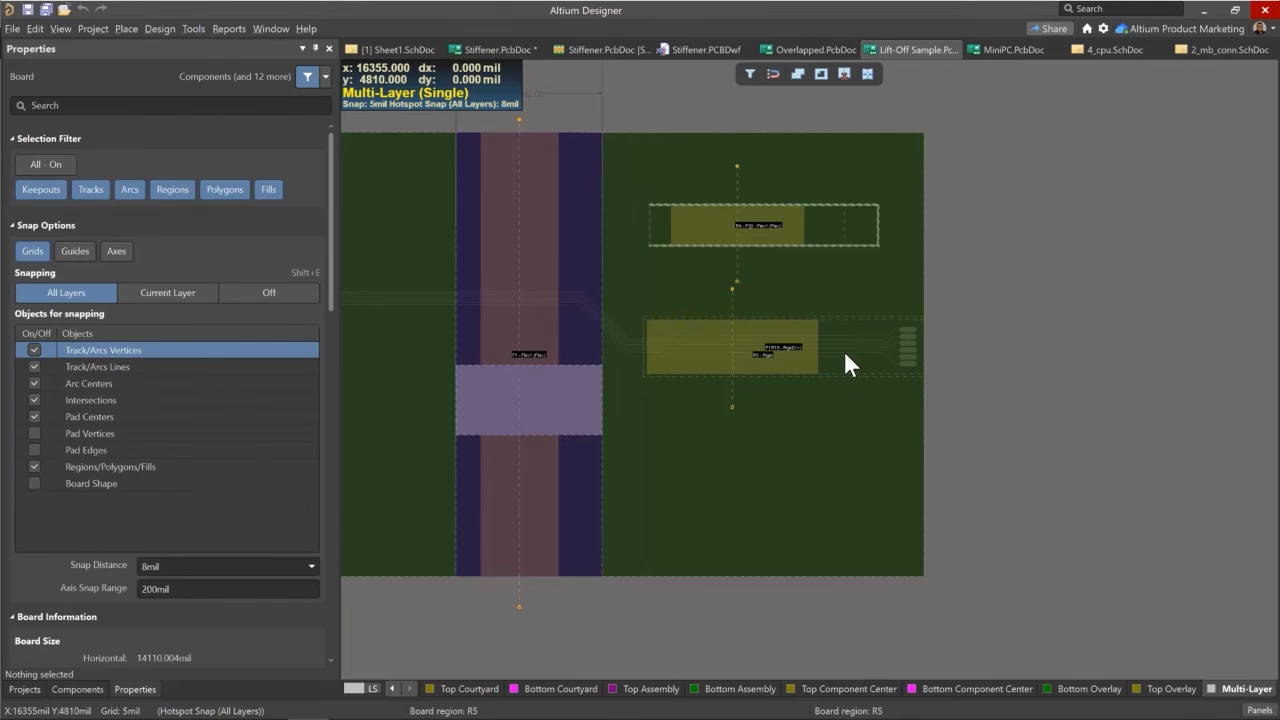
click(806, 337)
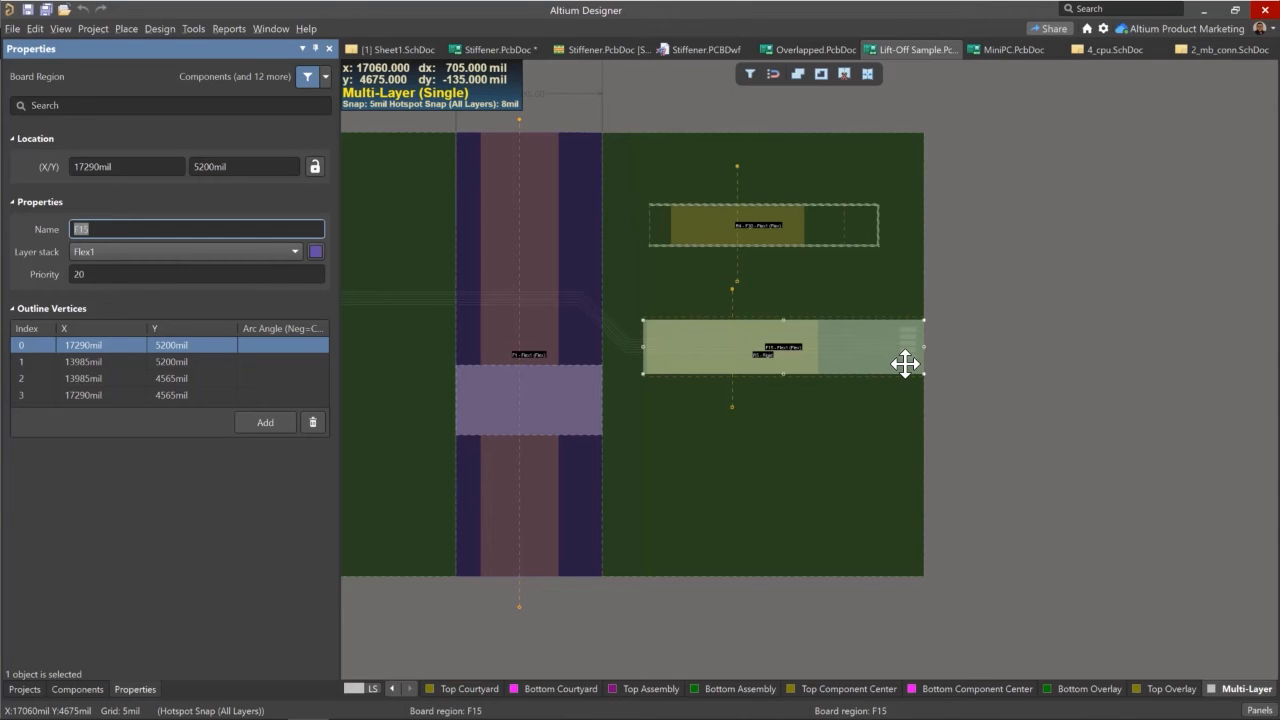
drag(921, 348, 1040, 370)
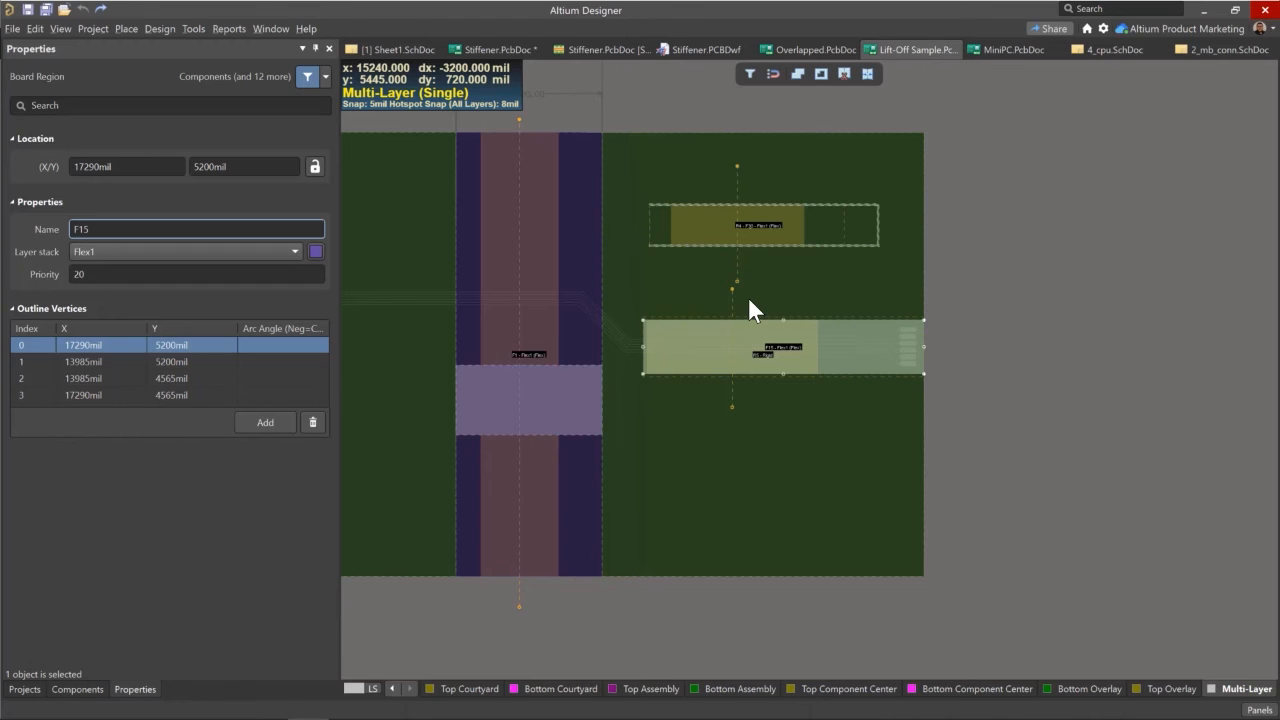
Step: Show the lift-off board in 3D, fold it to view the lifted flex sections, and flatten it again
key(2)
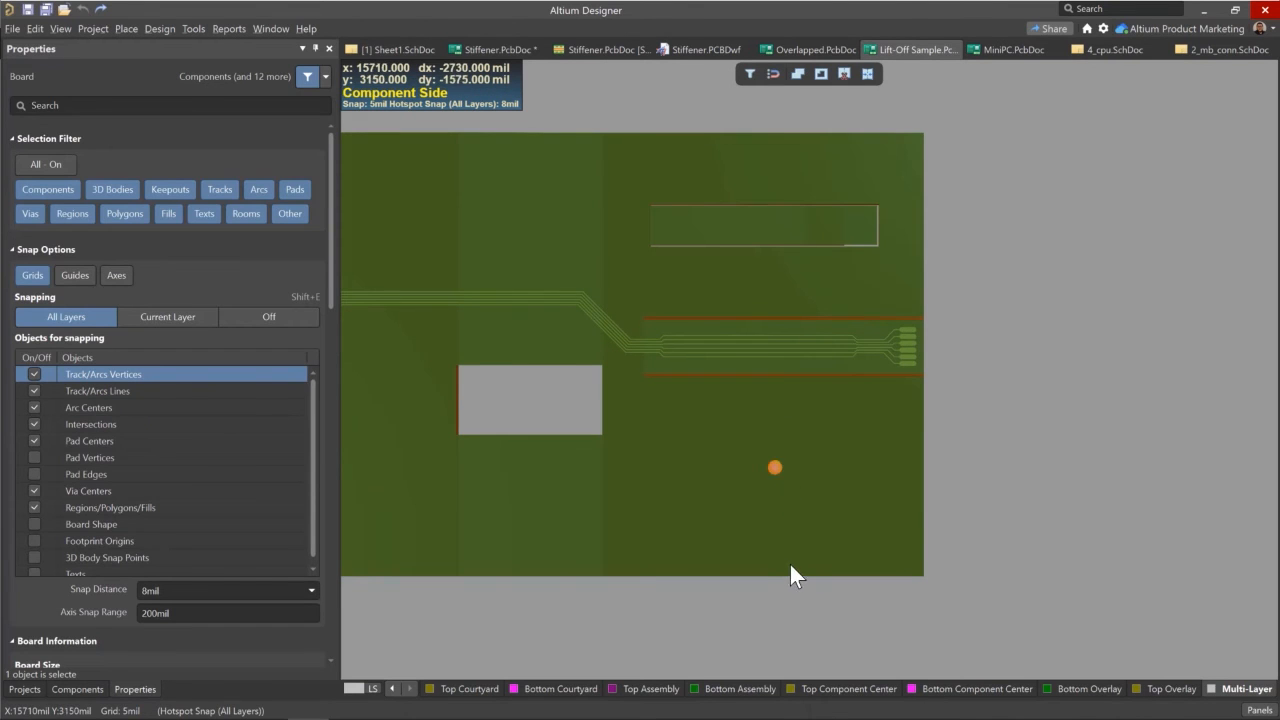
key(5)
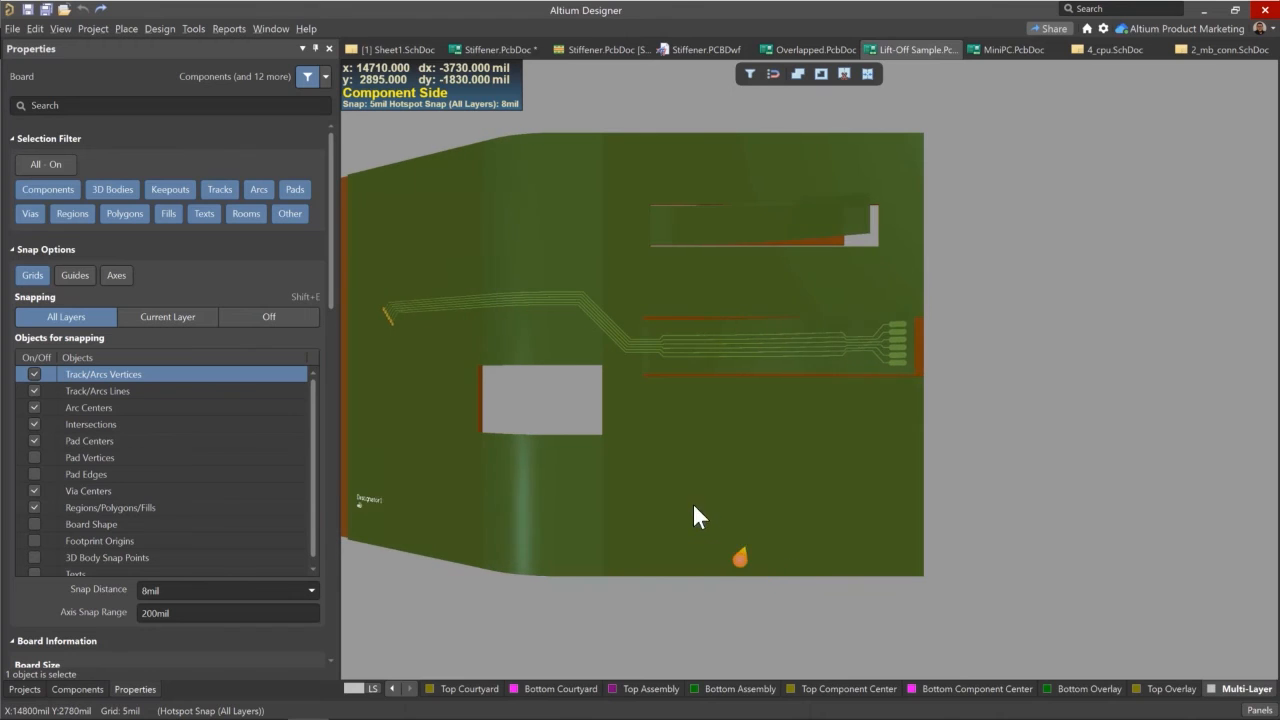
right_drag(677, 486, 1116, 470)
ctrl+scroll(974, 498, down, 4)
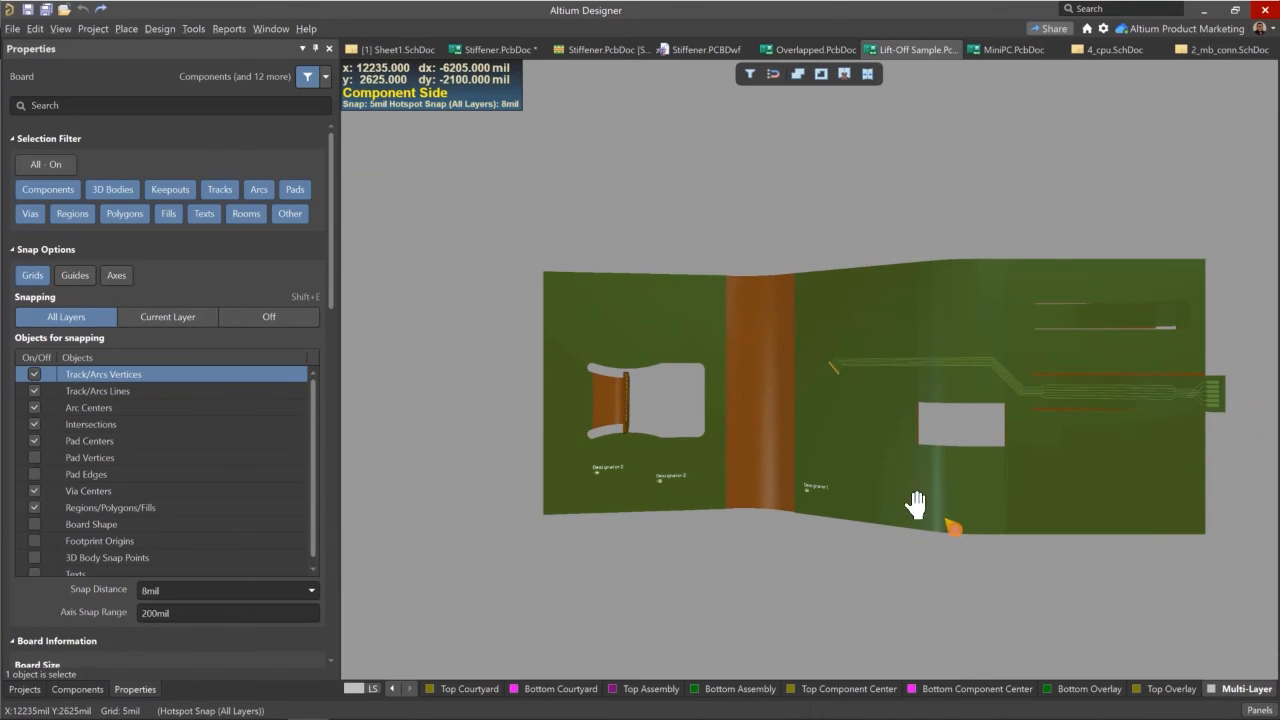
right_drag(917, 505, 826, 486)
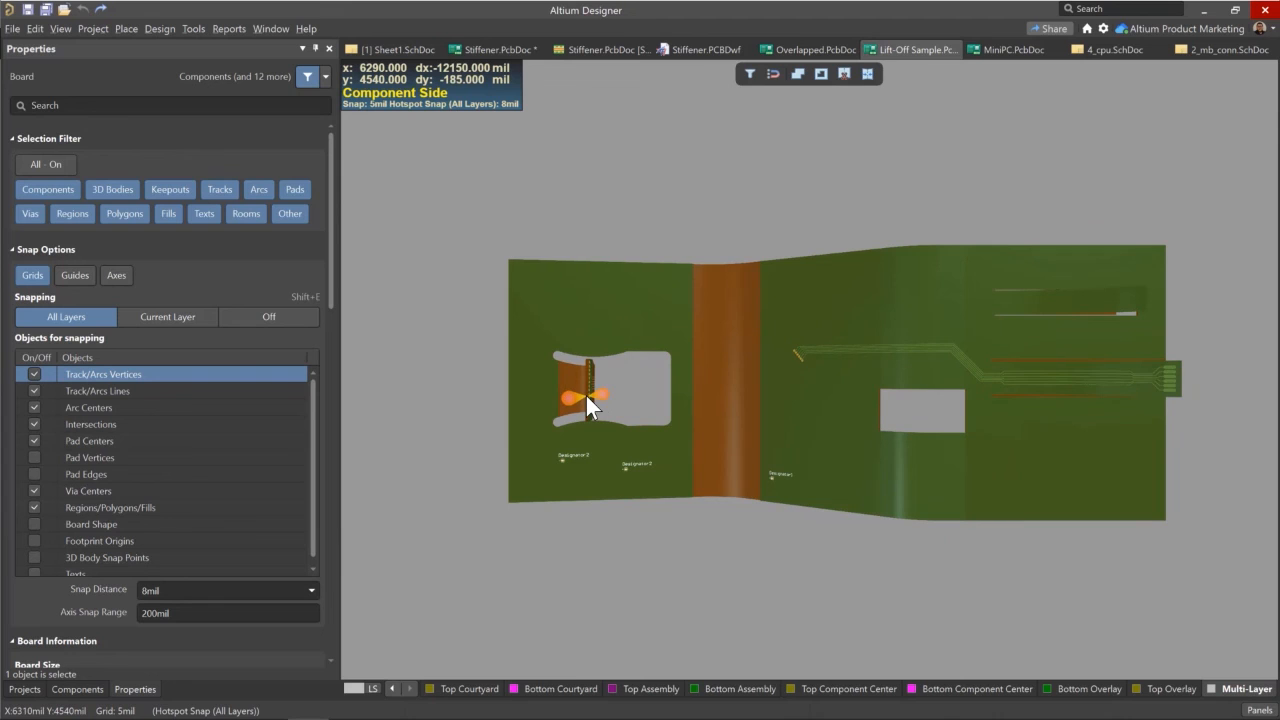
key(5)
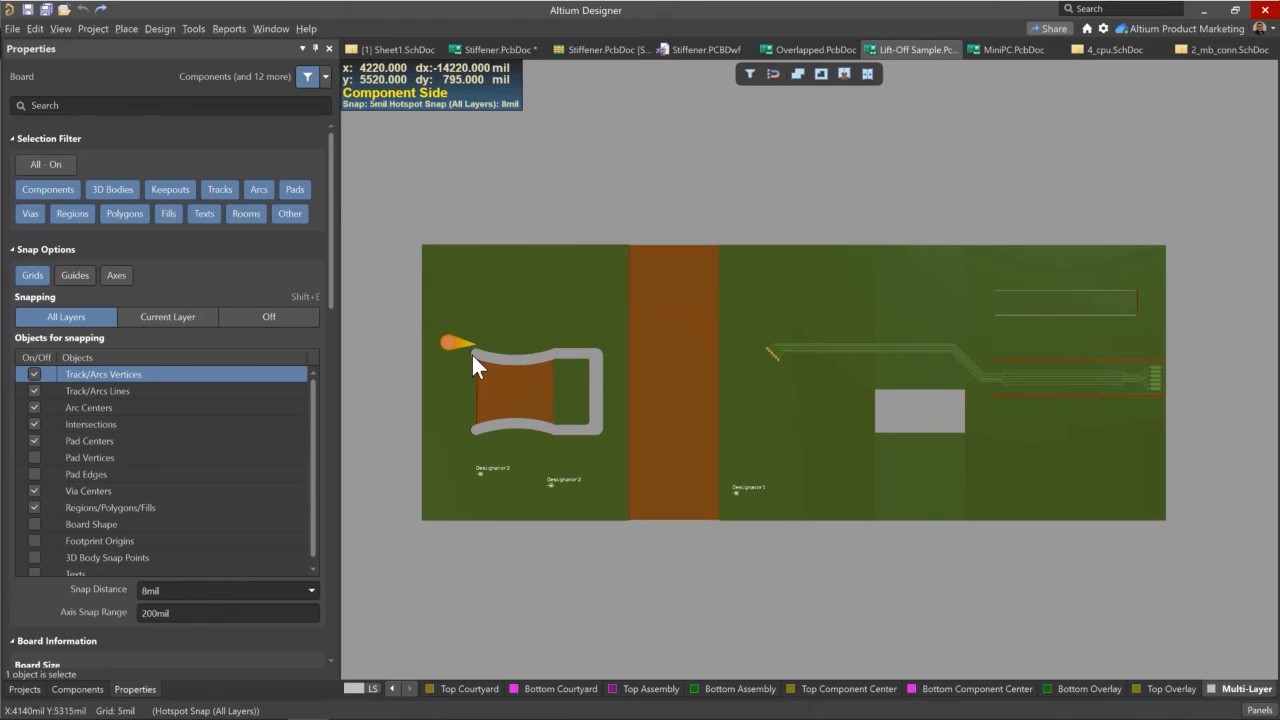
Step: Fold the lift-off board in the 3D layout view and examine its lifted flex sections from the side and up close
key(2)
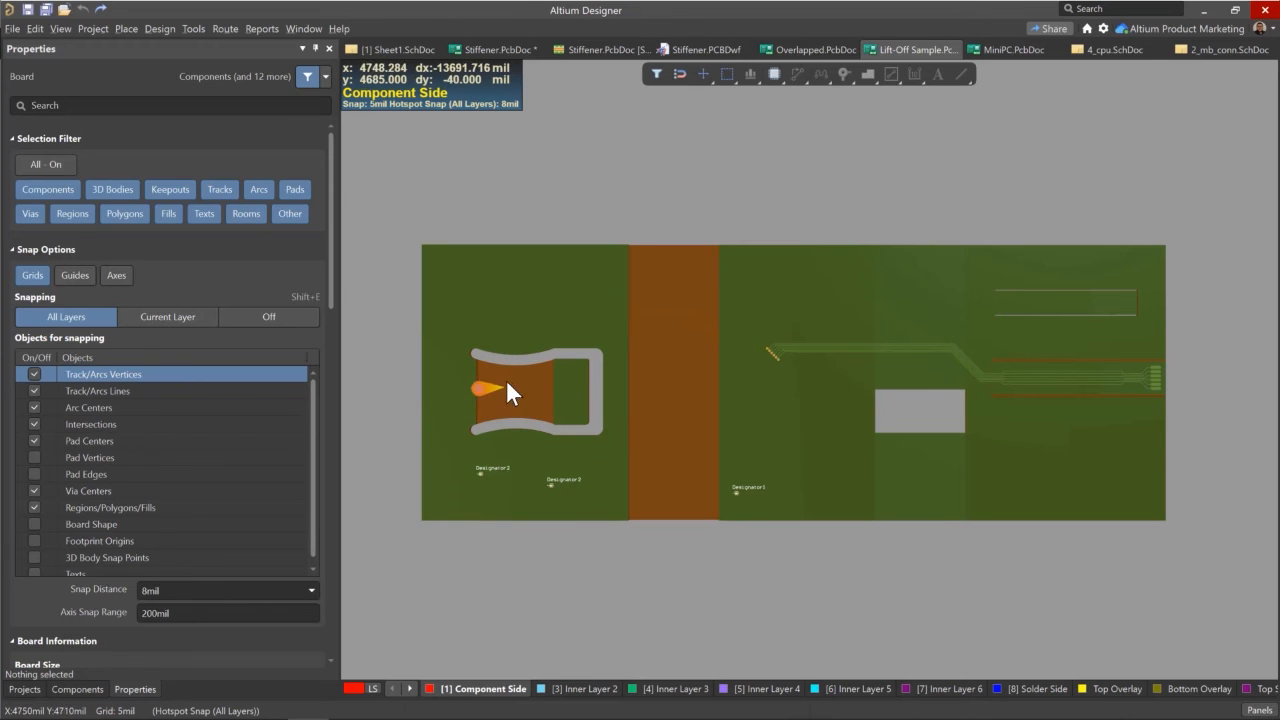
key(5)
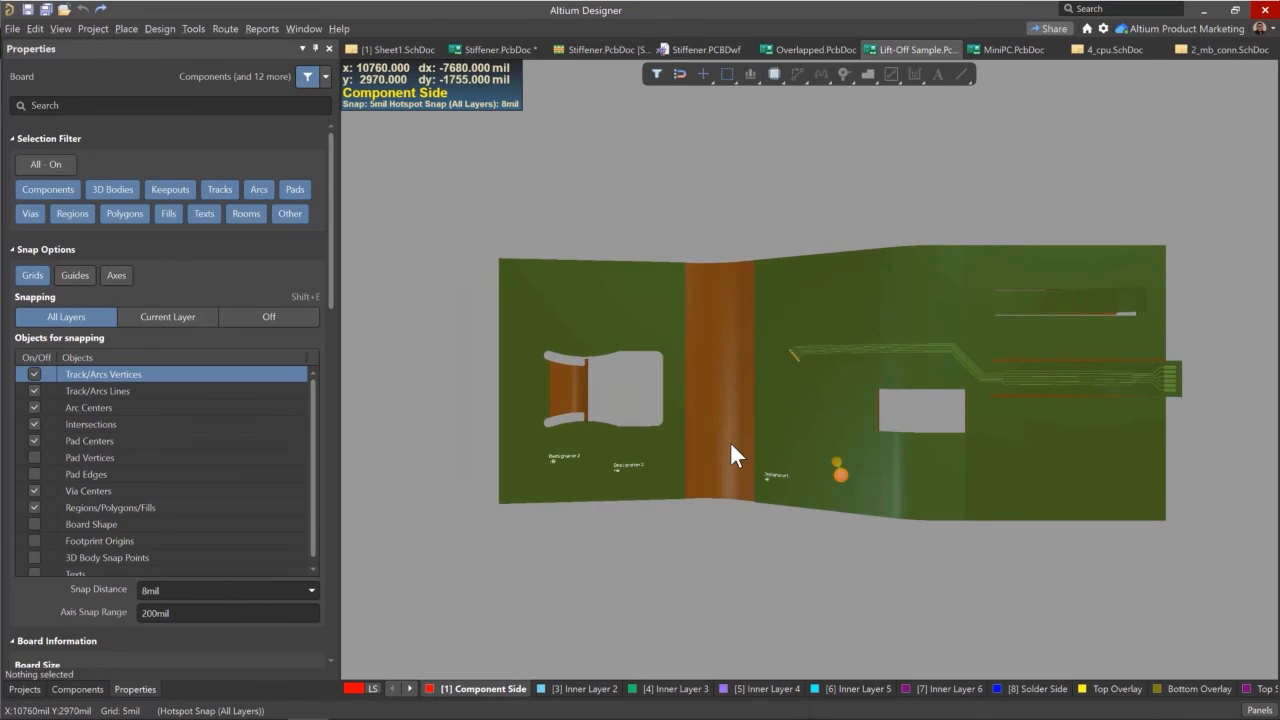
right_drag(1037, 401, 648, 466)
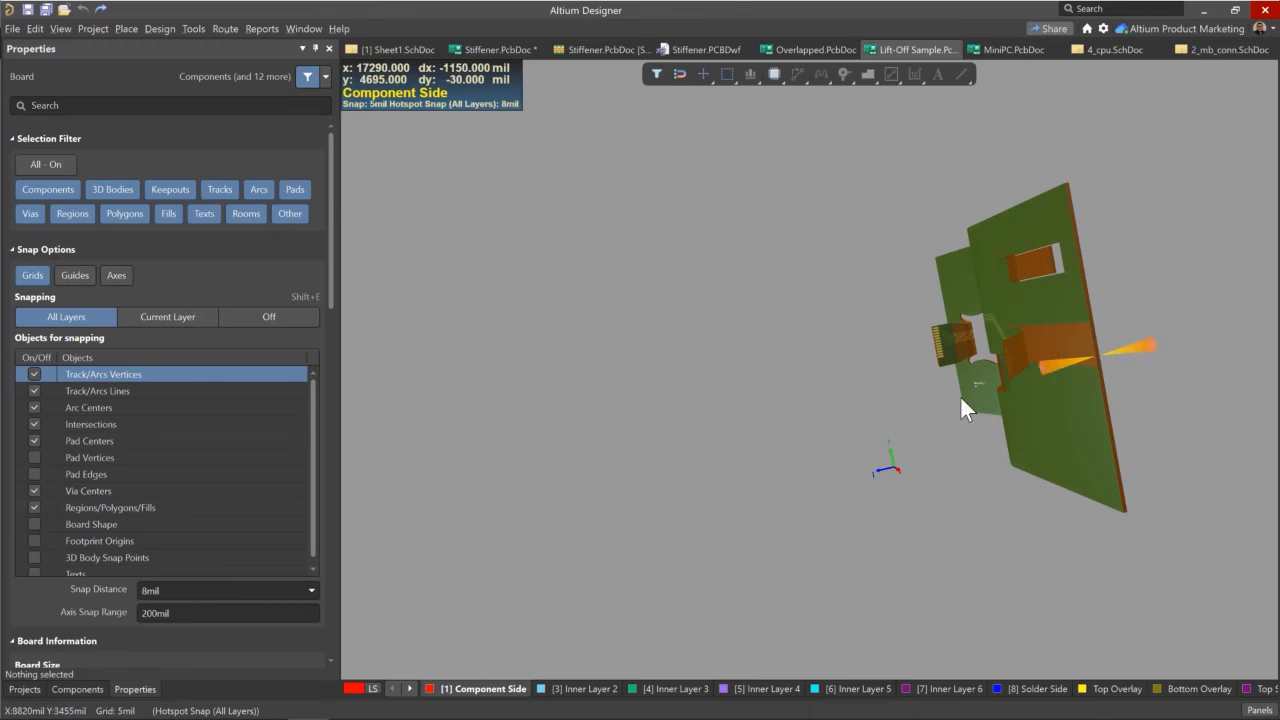
shift+right_drag(980, 400, 929, 408)
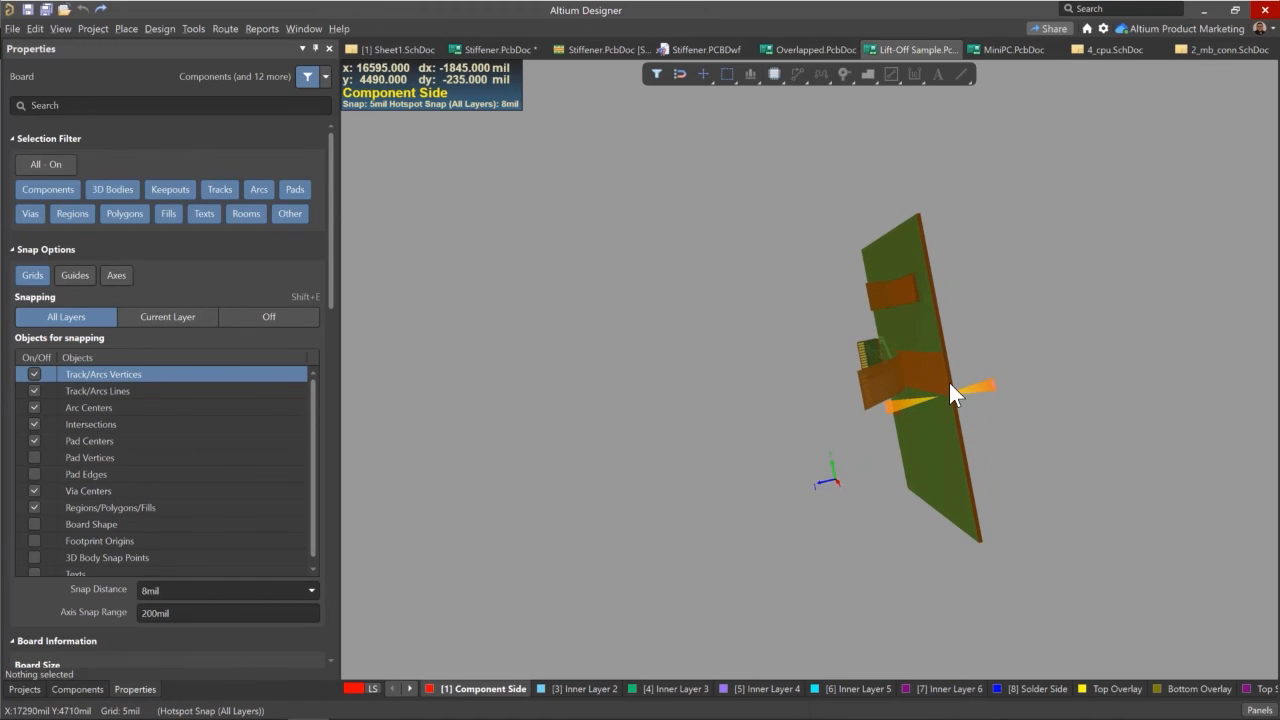
scroll(943, 382, up, 3)
scroll(946, 505, down, 4)
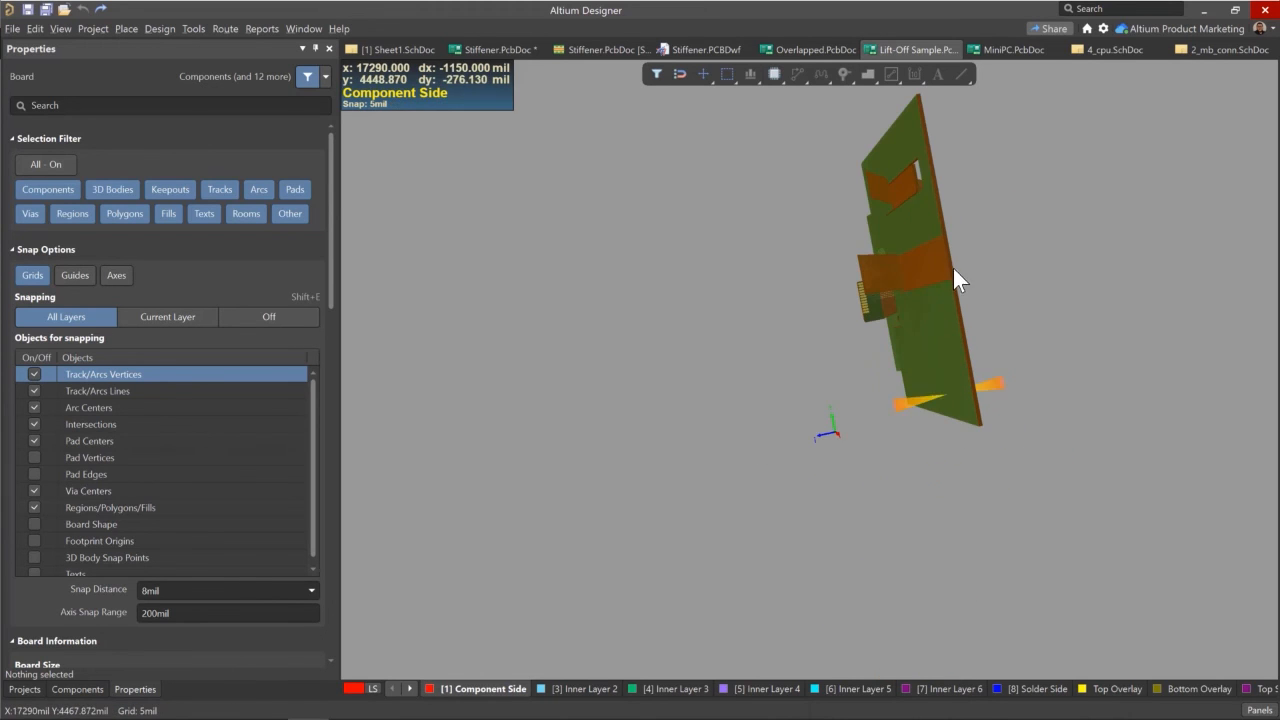
ctrl+scroll(950, 265, up, 5)
ctrl+scroll(912, 272, up, 3)
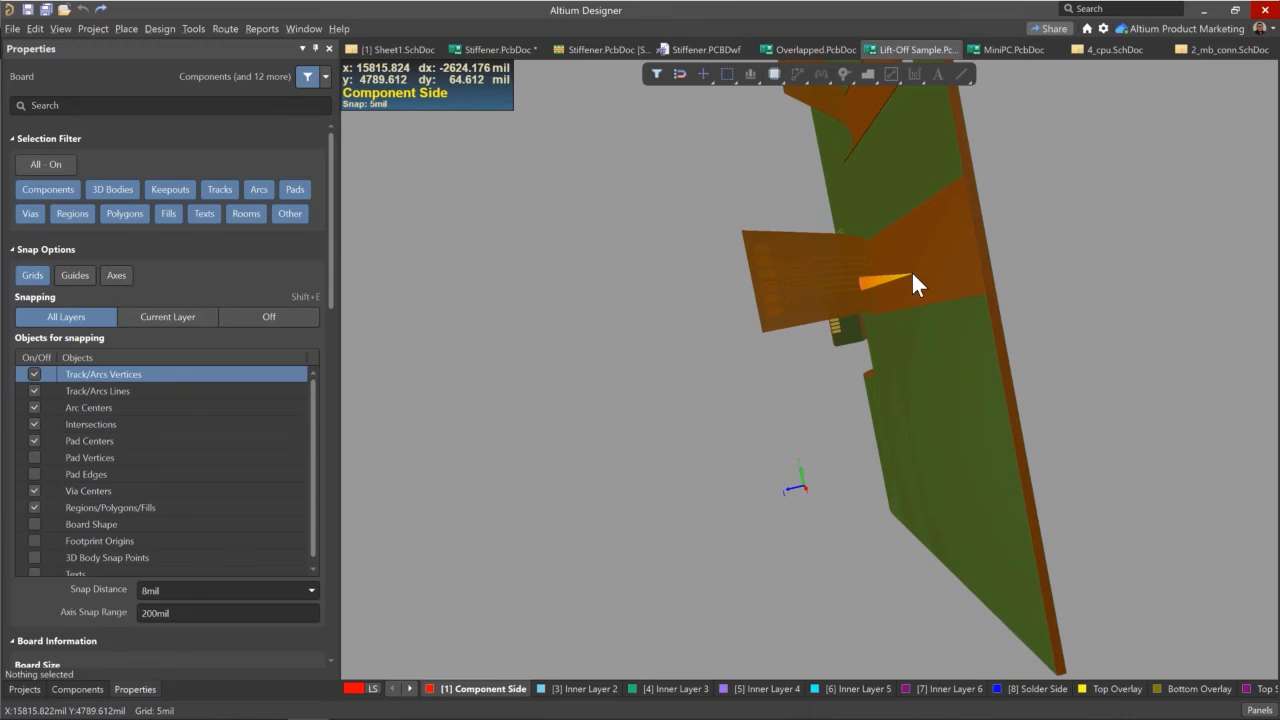
right_drag(904, 289, 934, 301)
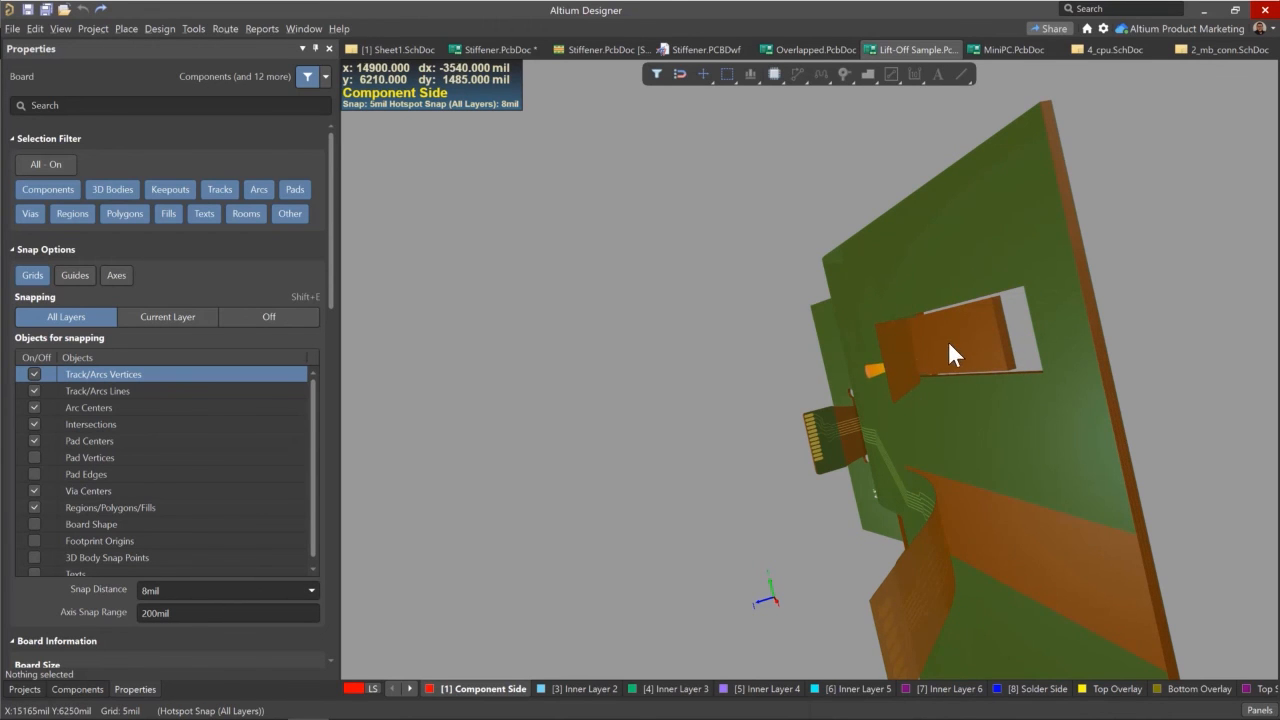
Step: Flatten the lift-off board and examine its reverse side around the long rectangular flex section
key(5)
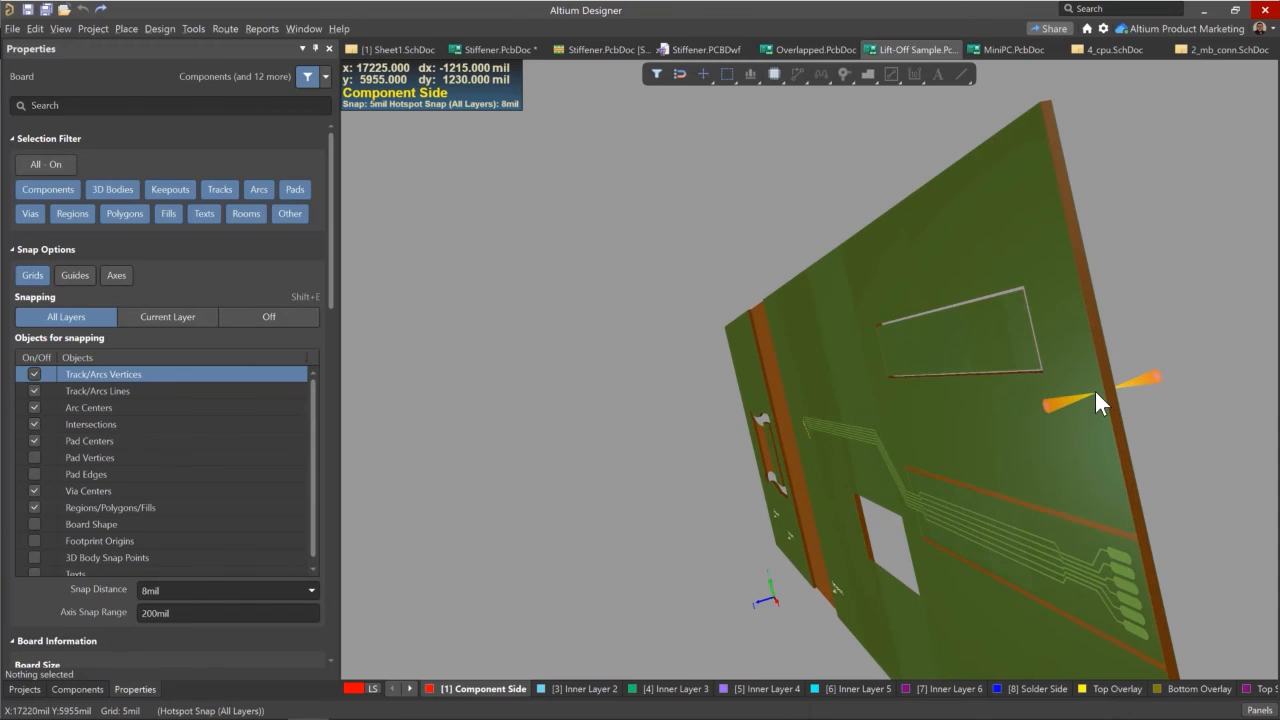
shift+right_drag(1098, 396, 872, 424)
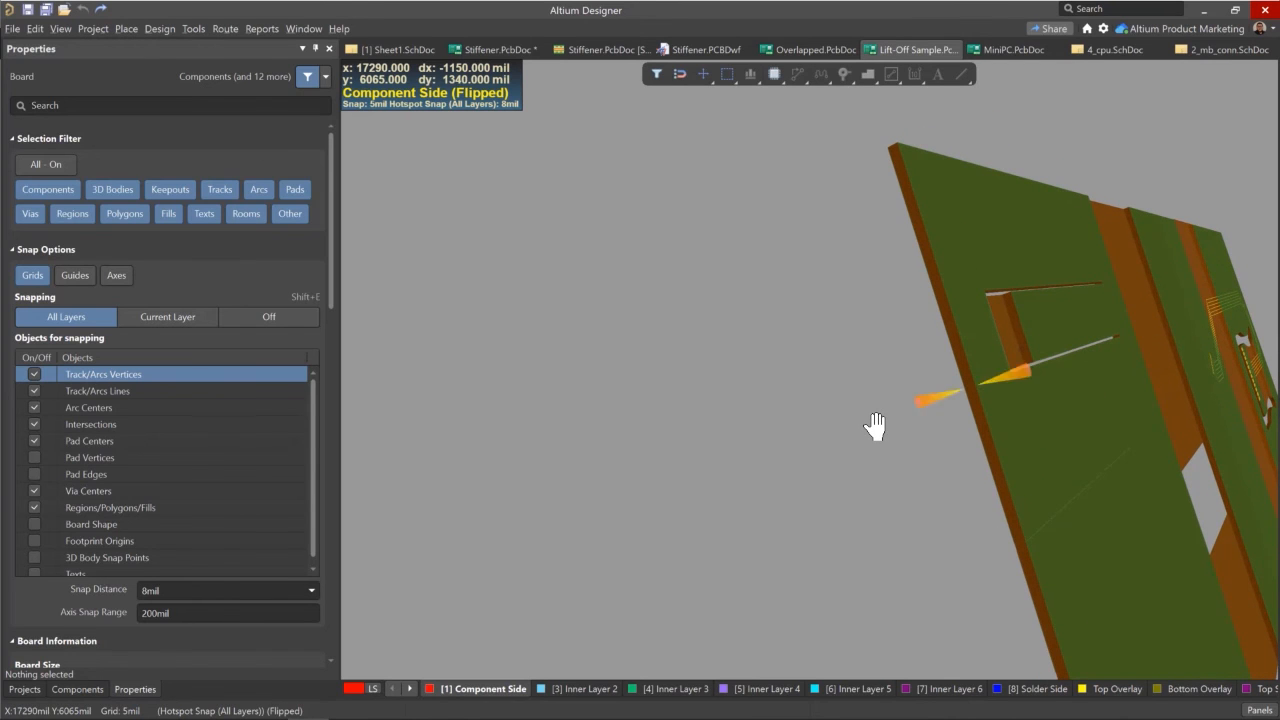
right_drag(997, 380, 714, 436)
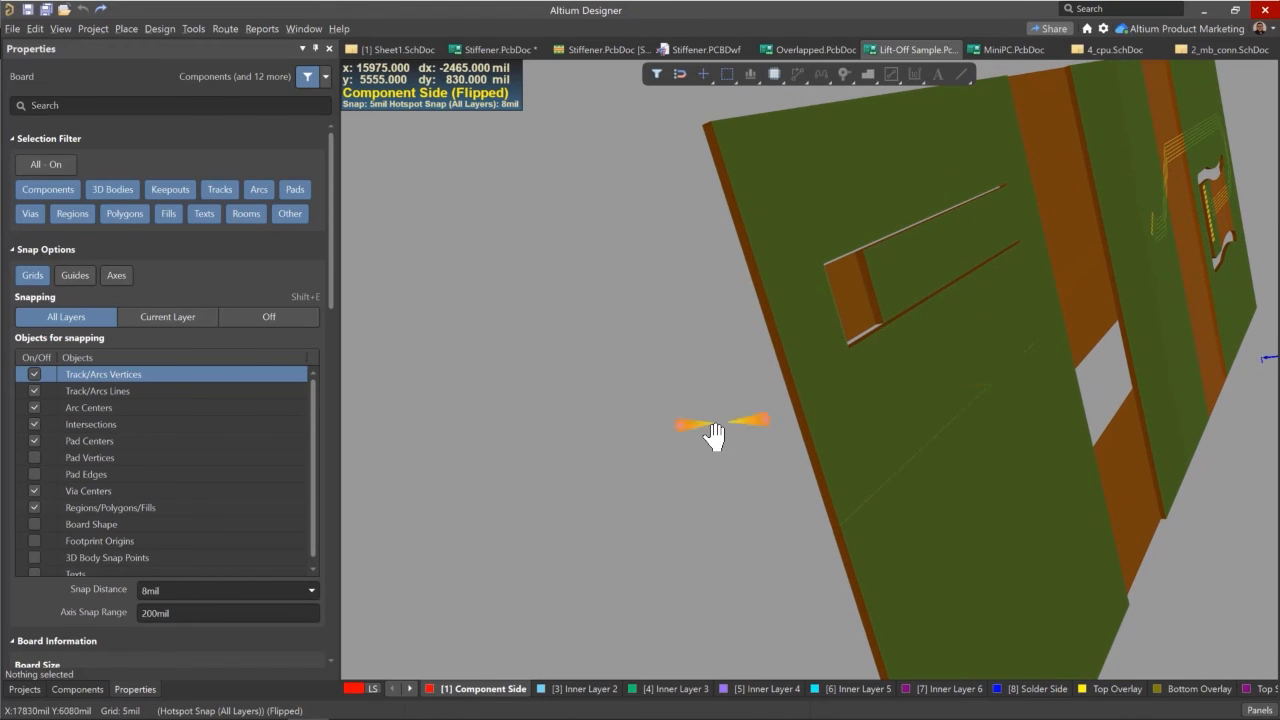